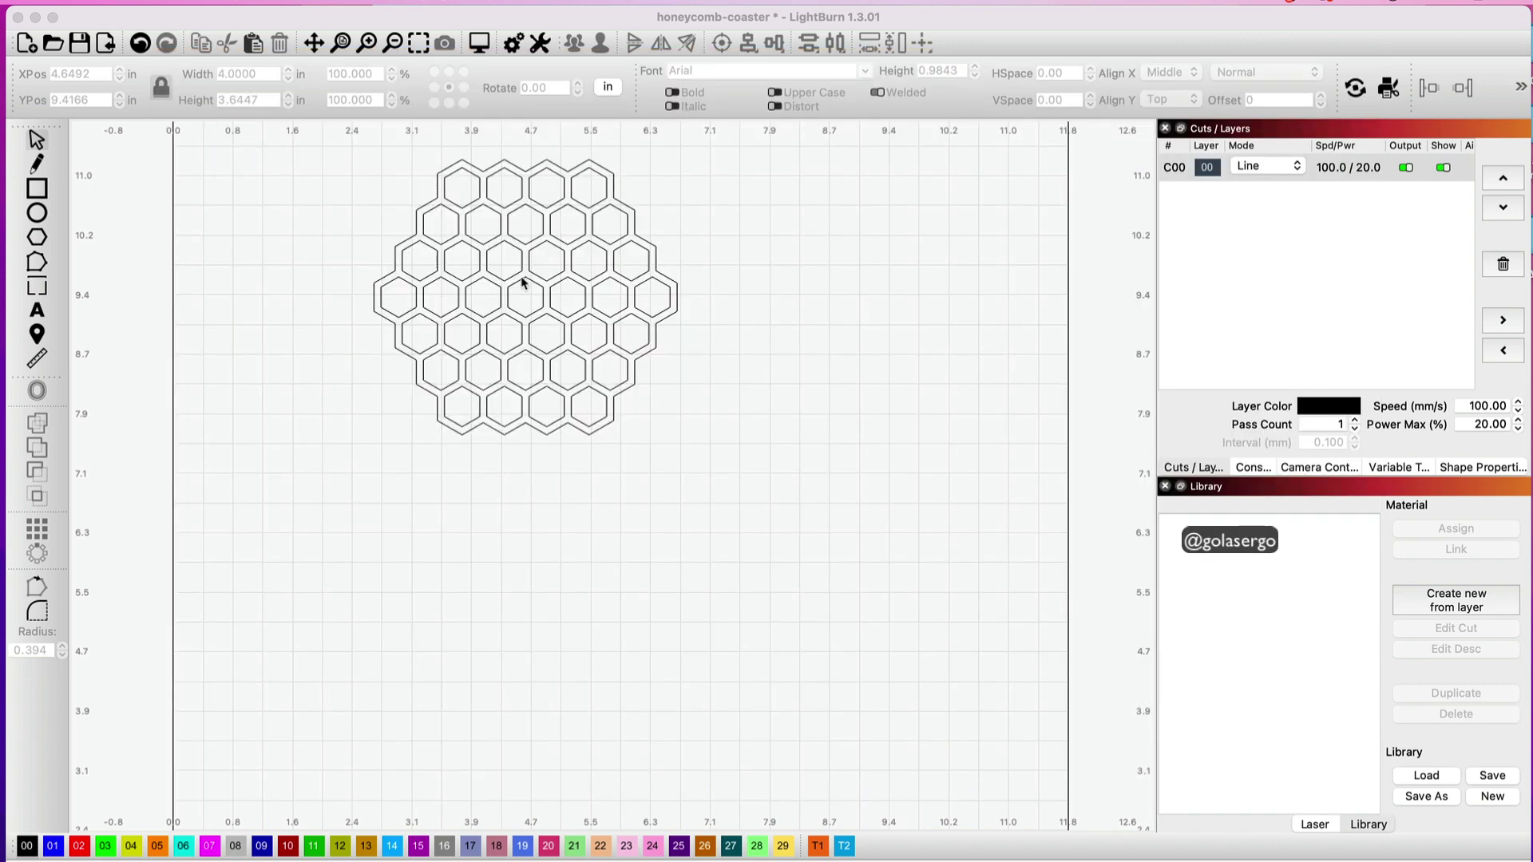
Move the honeycomb pattern to the upper-right part of the work area, centred at about X 9.89, Y 9.30 in
drag(523, 281, 602, 326)
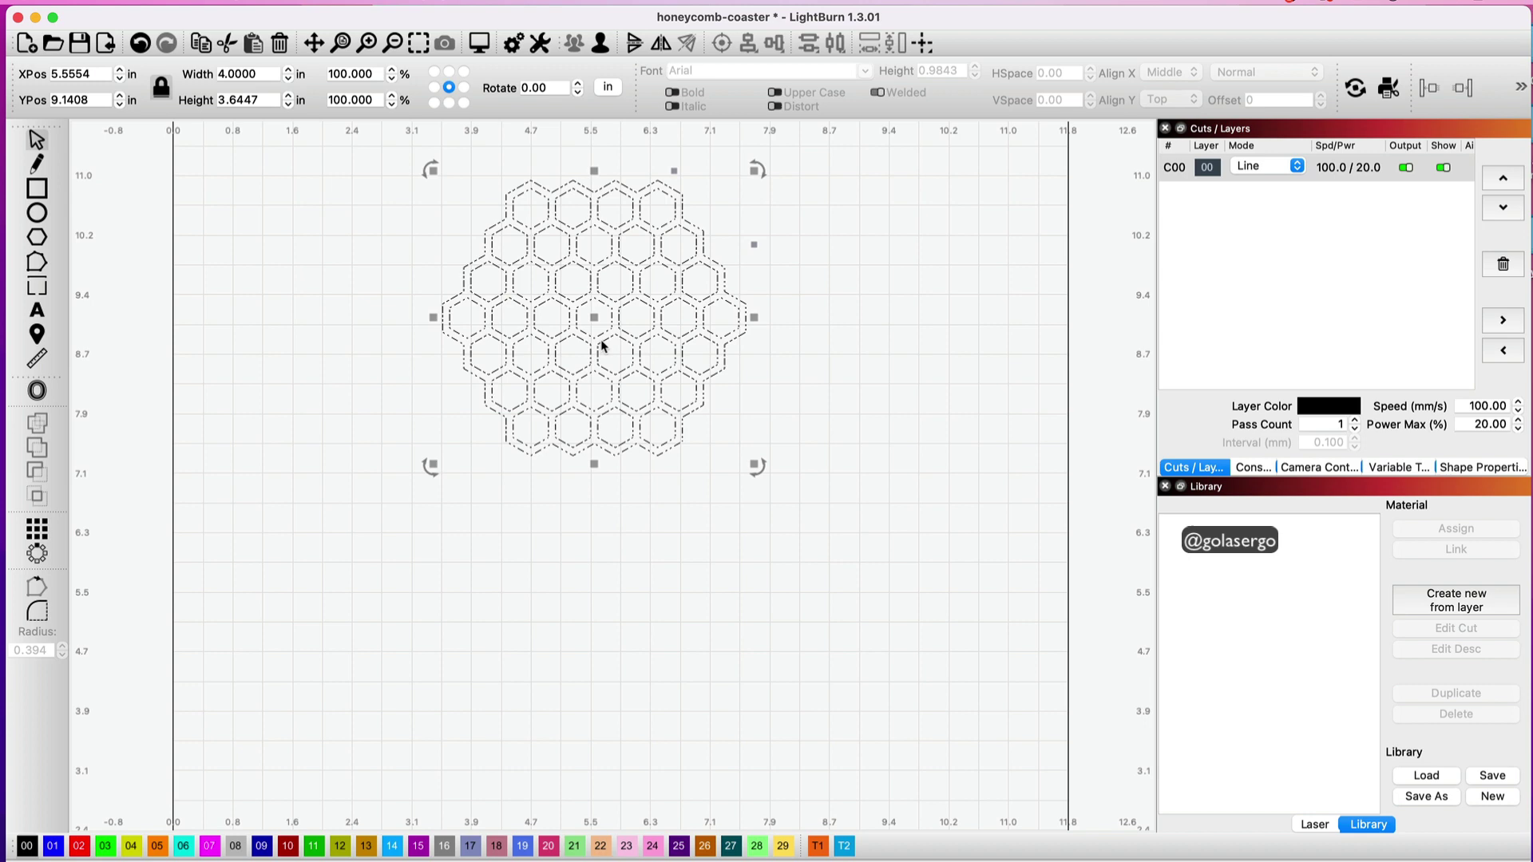
drag(594, 317, 922, 305)
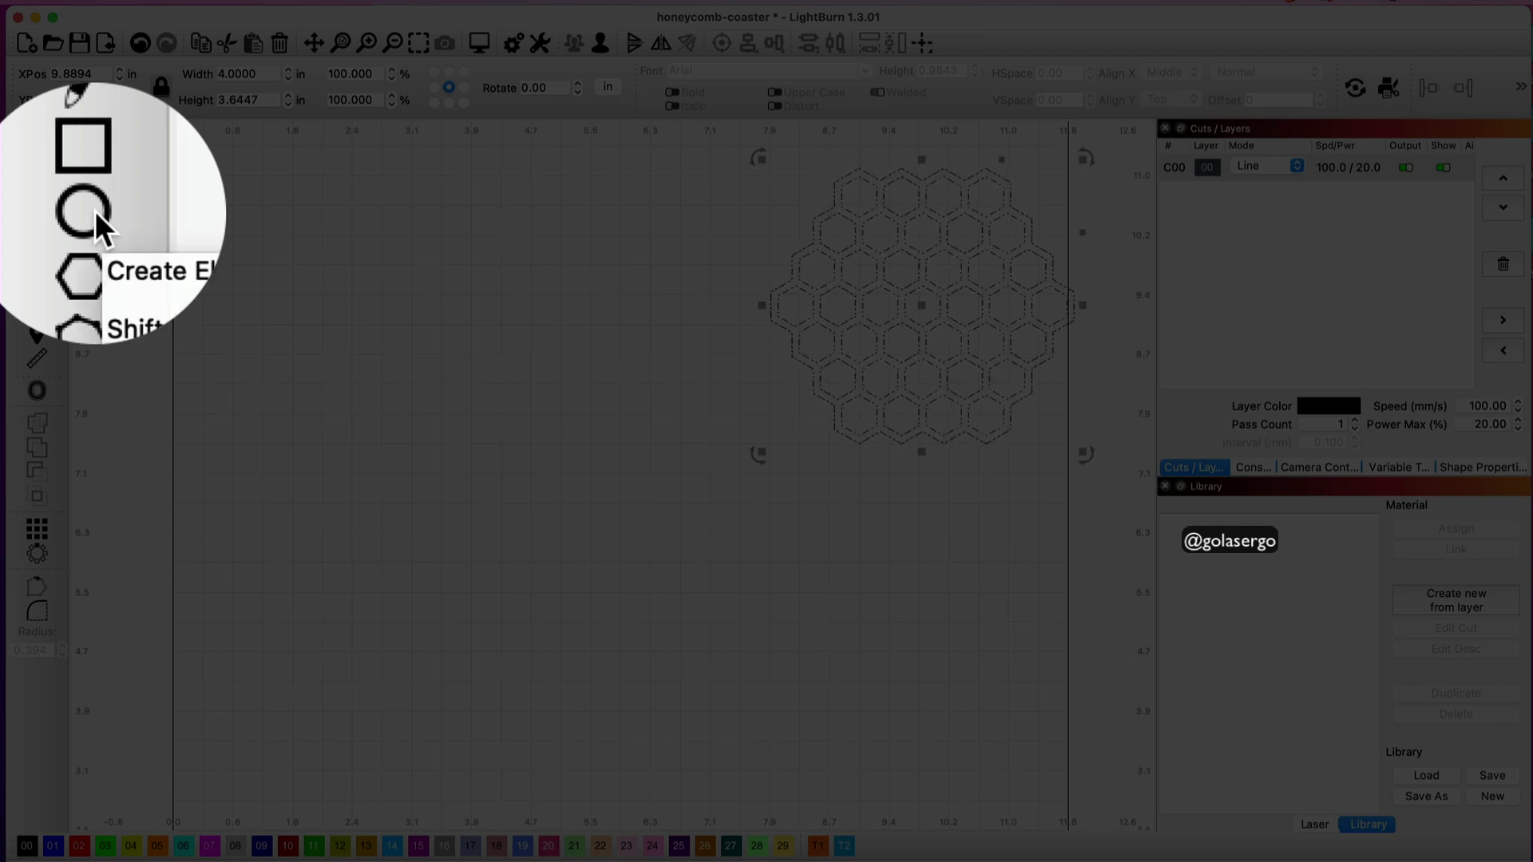
Draw a circle about 4.02 in in diameter in the upper-left work area and assign it to layer 20
click(40, 213)
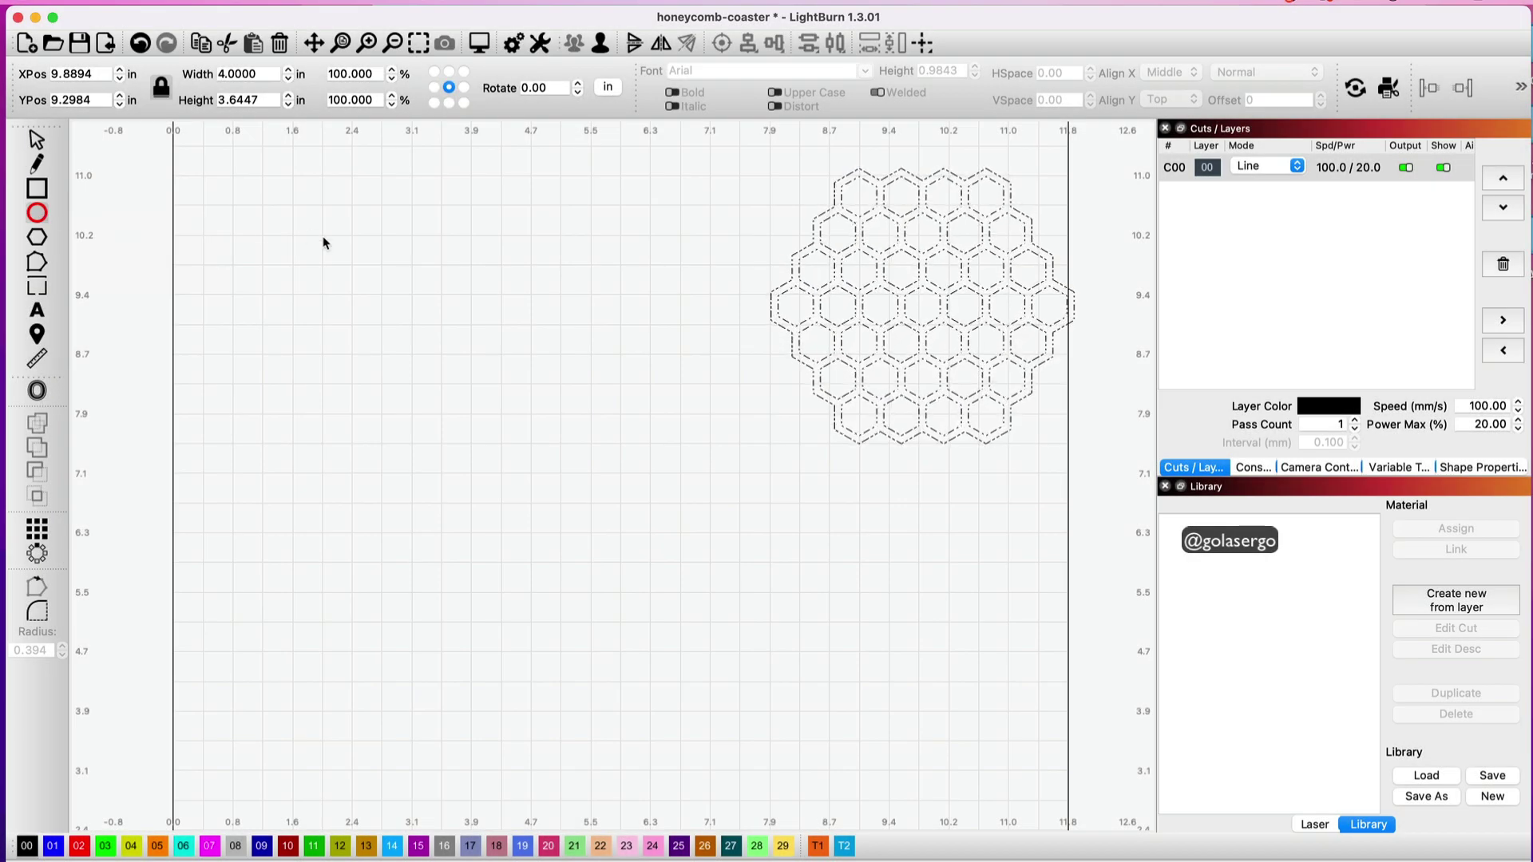
drag(286, 219, 568, 530)
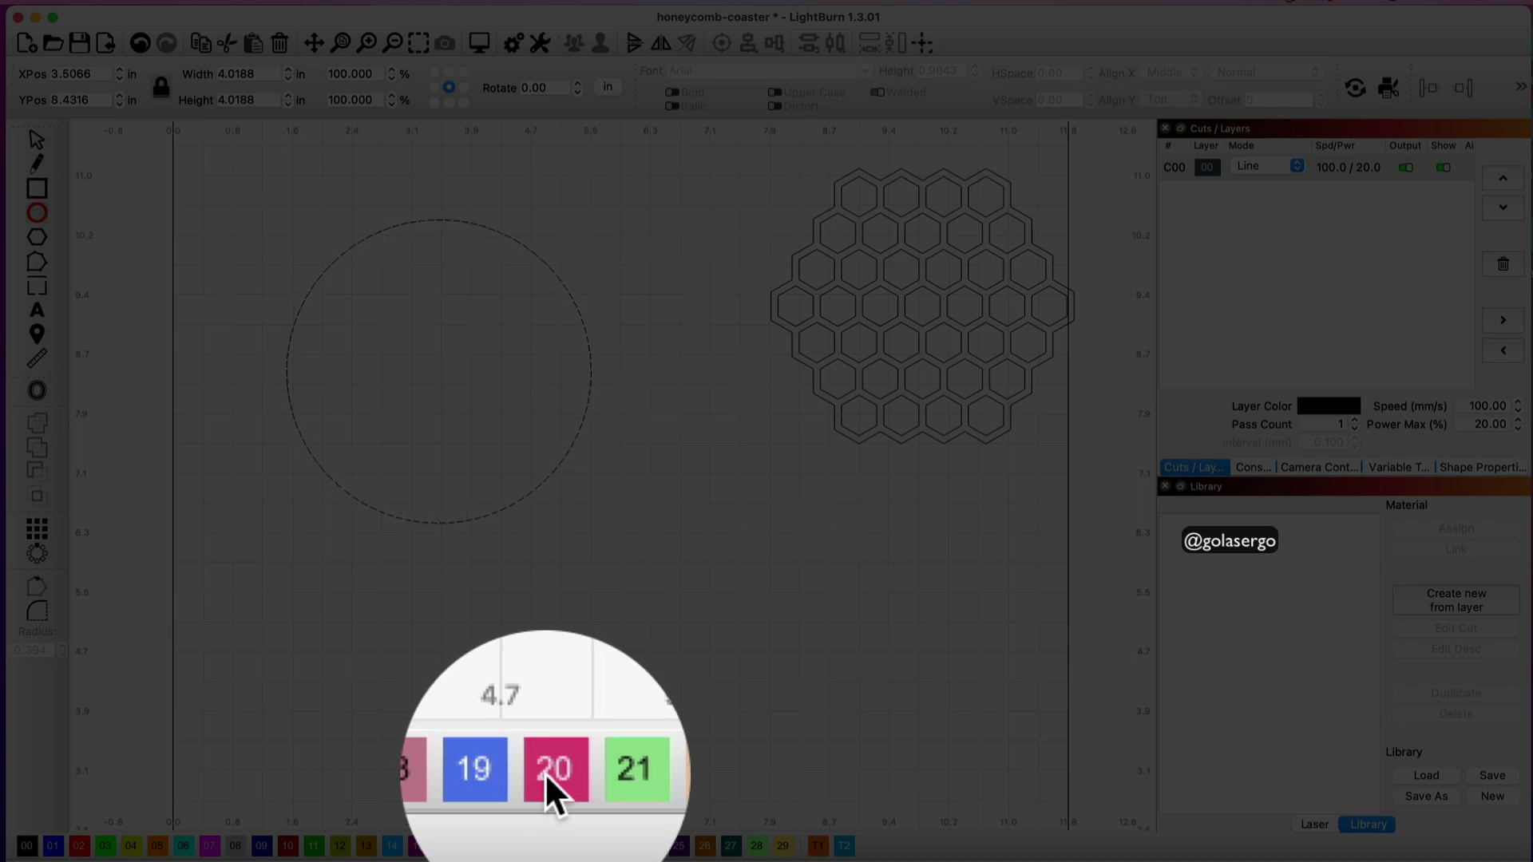
click(549, 845)
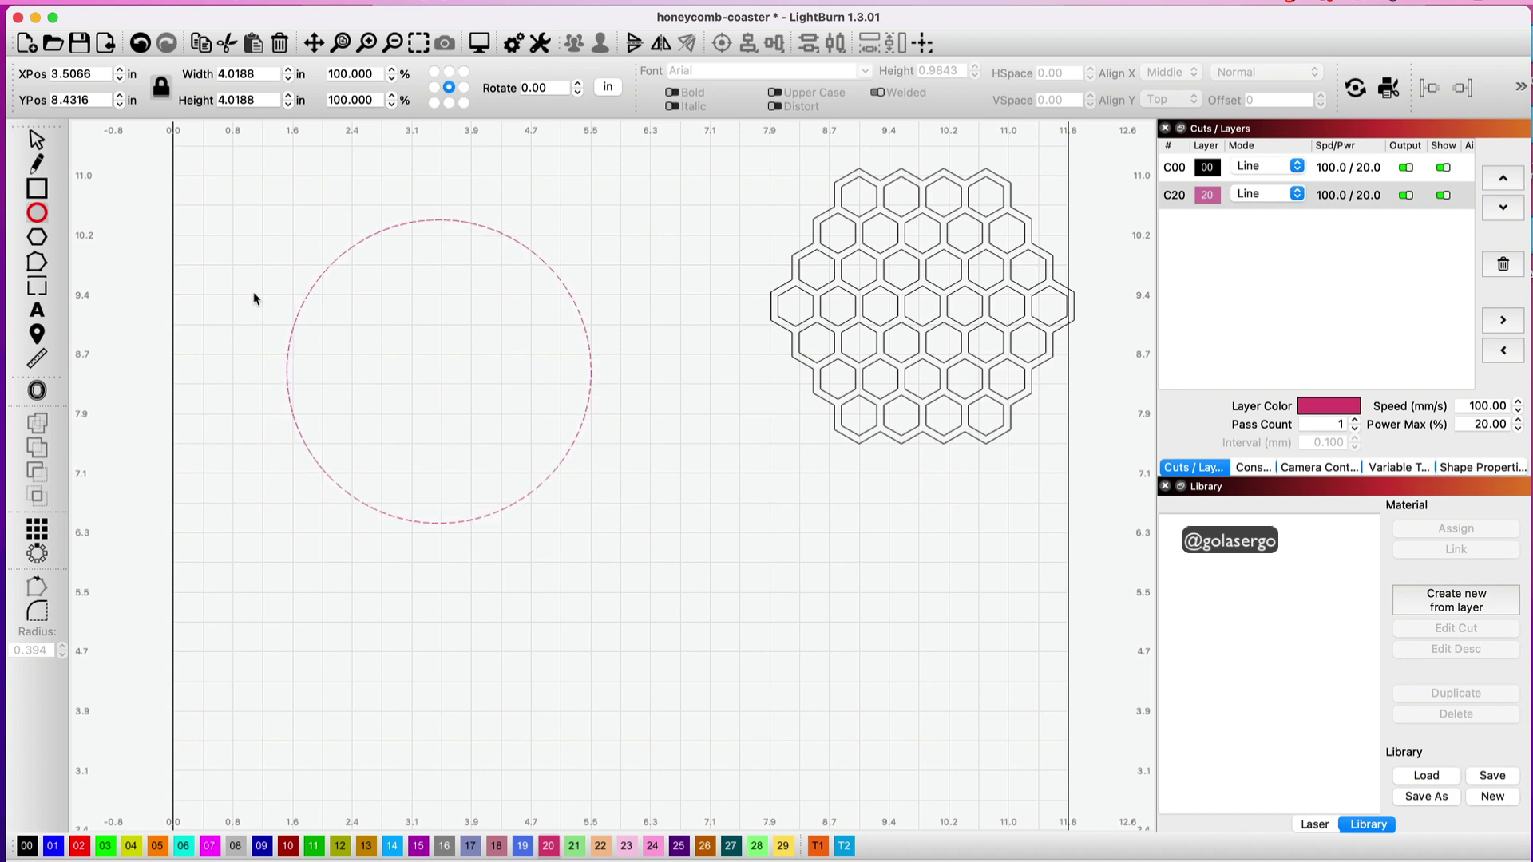
Duplicate the circle and place the copy below the honeycomb at about X 9.57, Y 5.00 in
key(super+z)
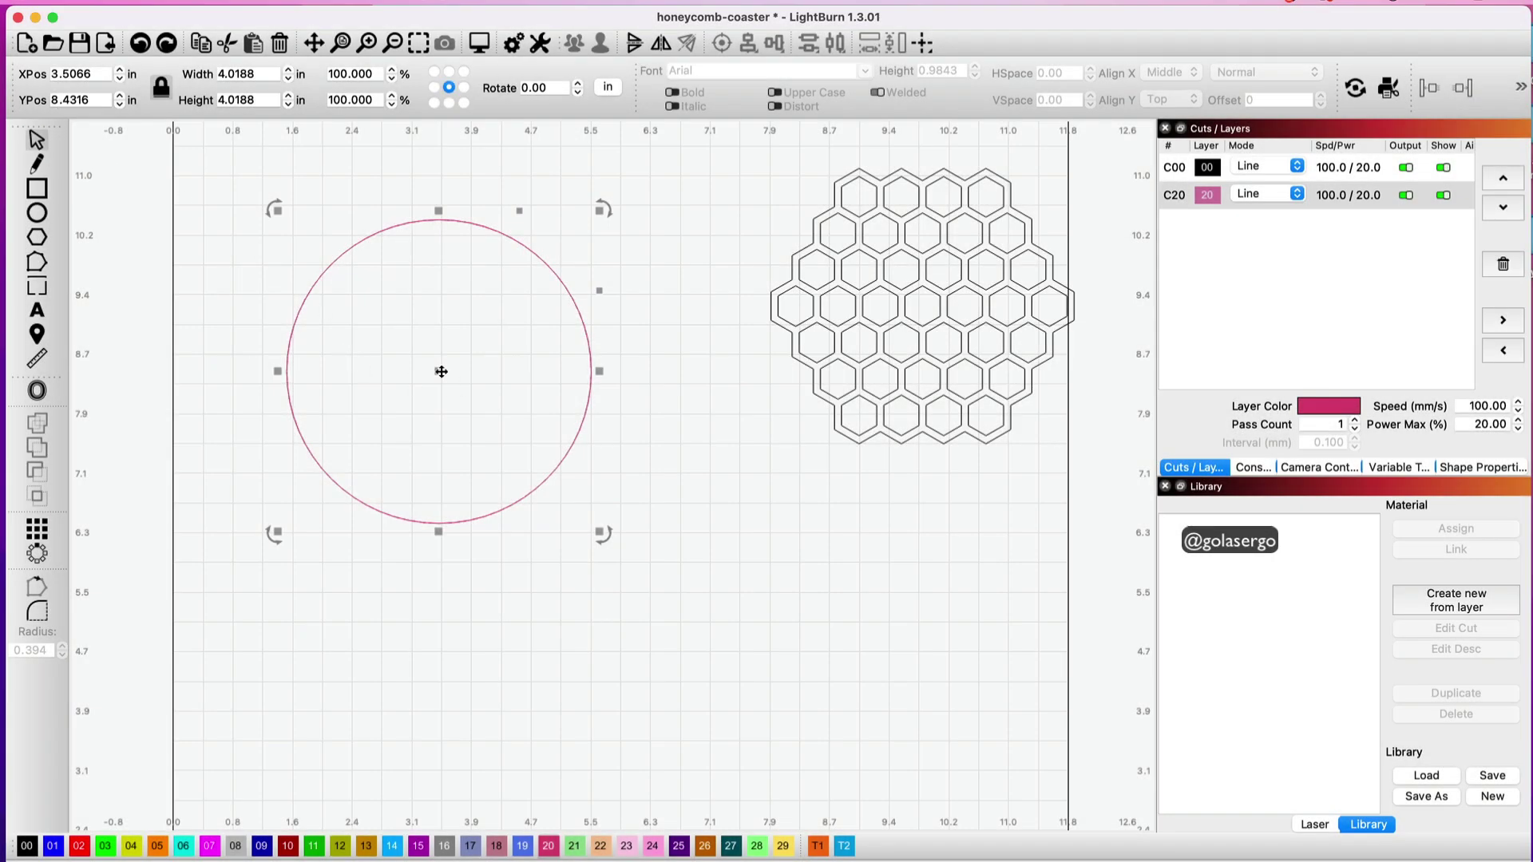
drag(442, 371, 895, 633)
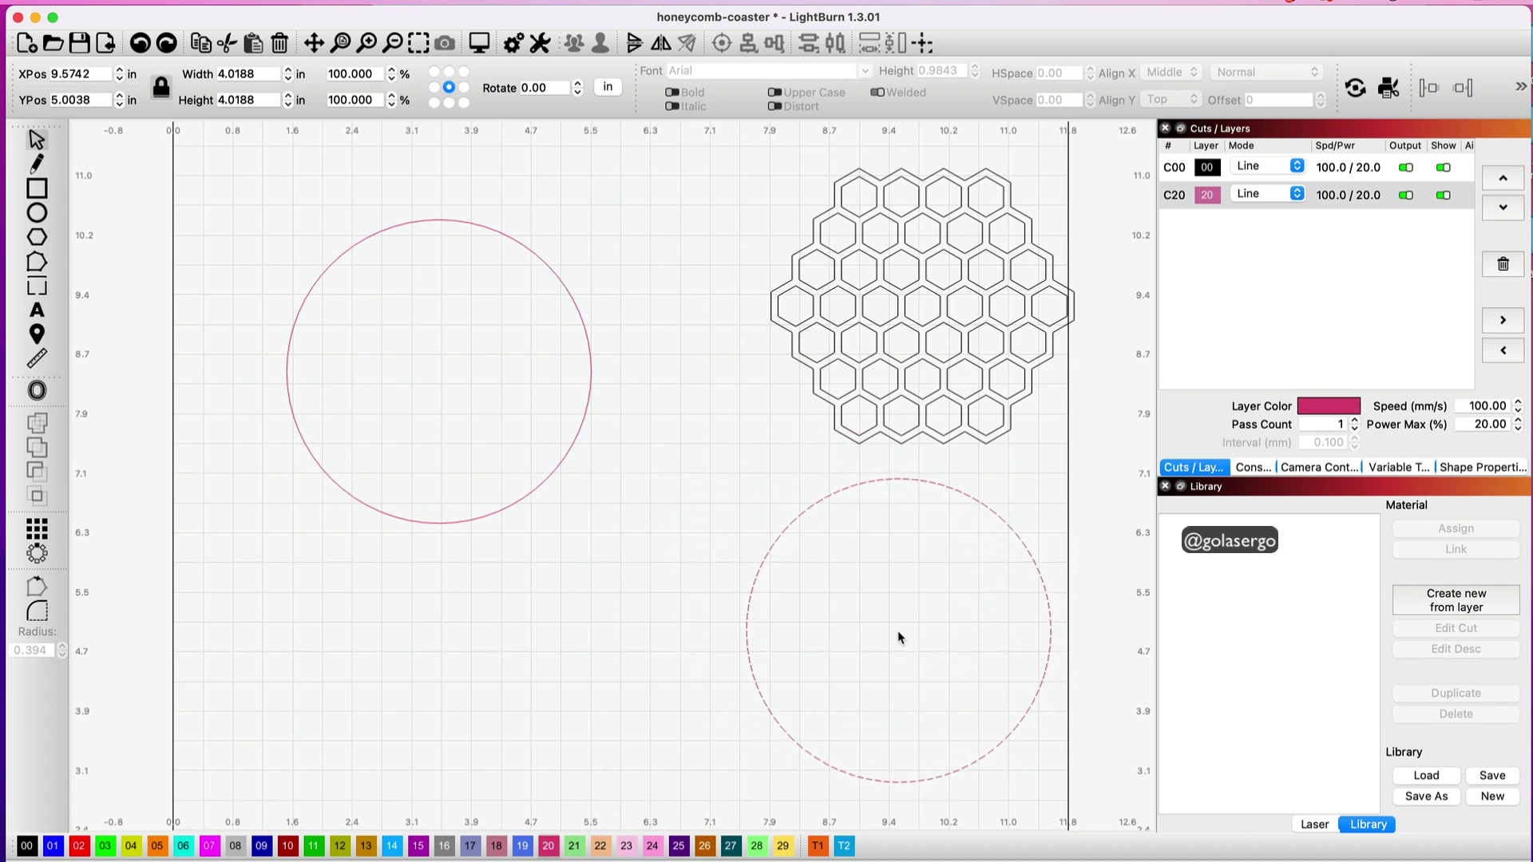
Offset the upper-left circle inward by 0.1575 in with round corners to make a ring
click(319, 276)
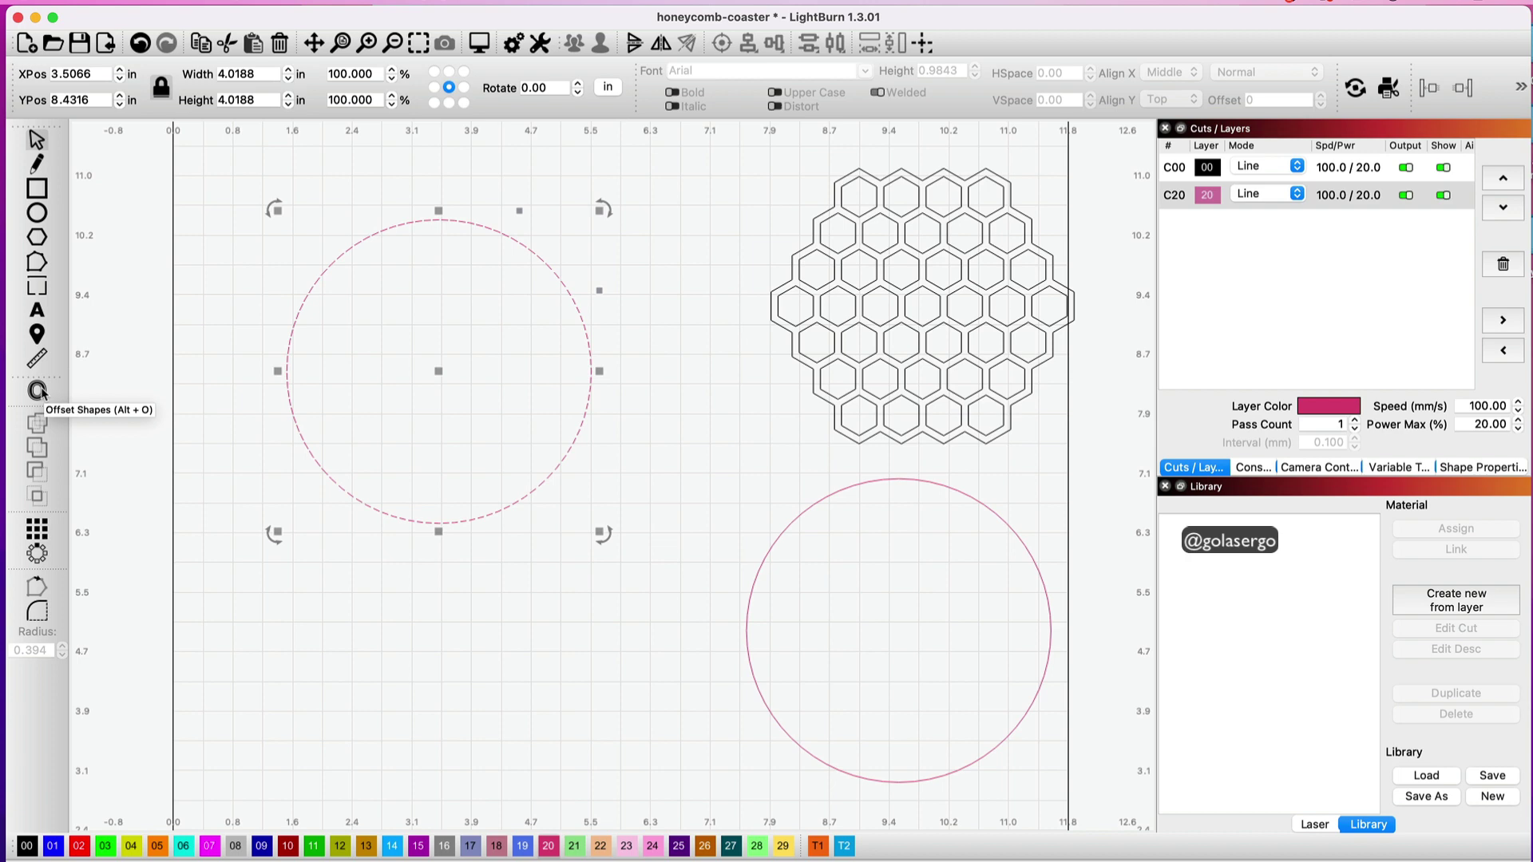
click(37, 390)
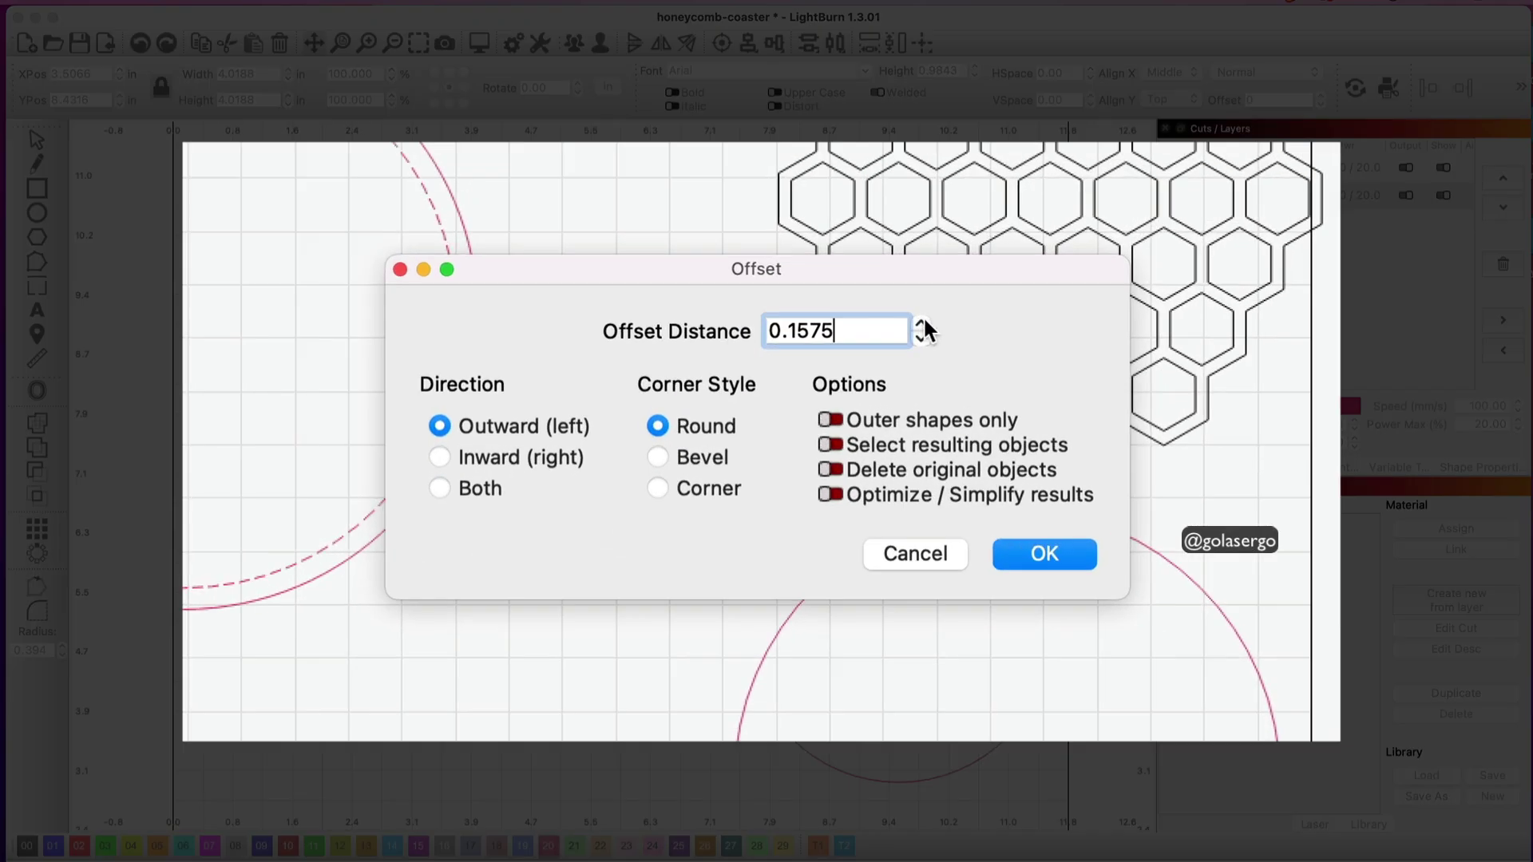
click(850, 376)
click(920, 338)
click(439, 457)
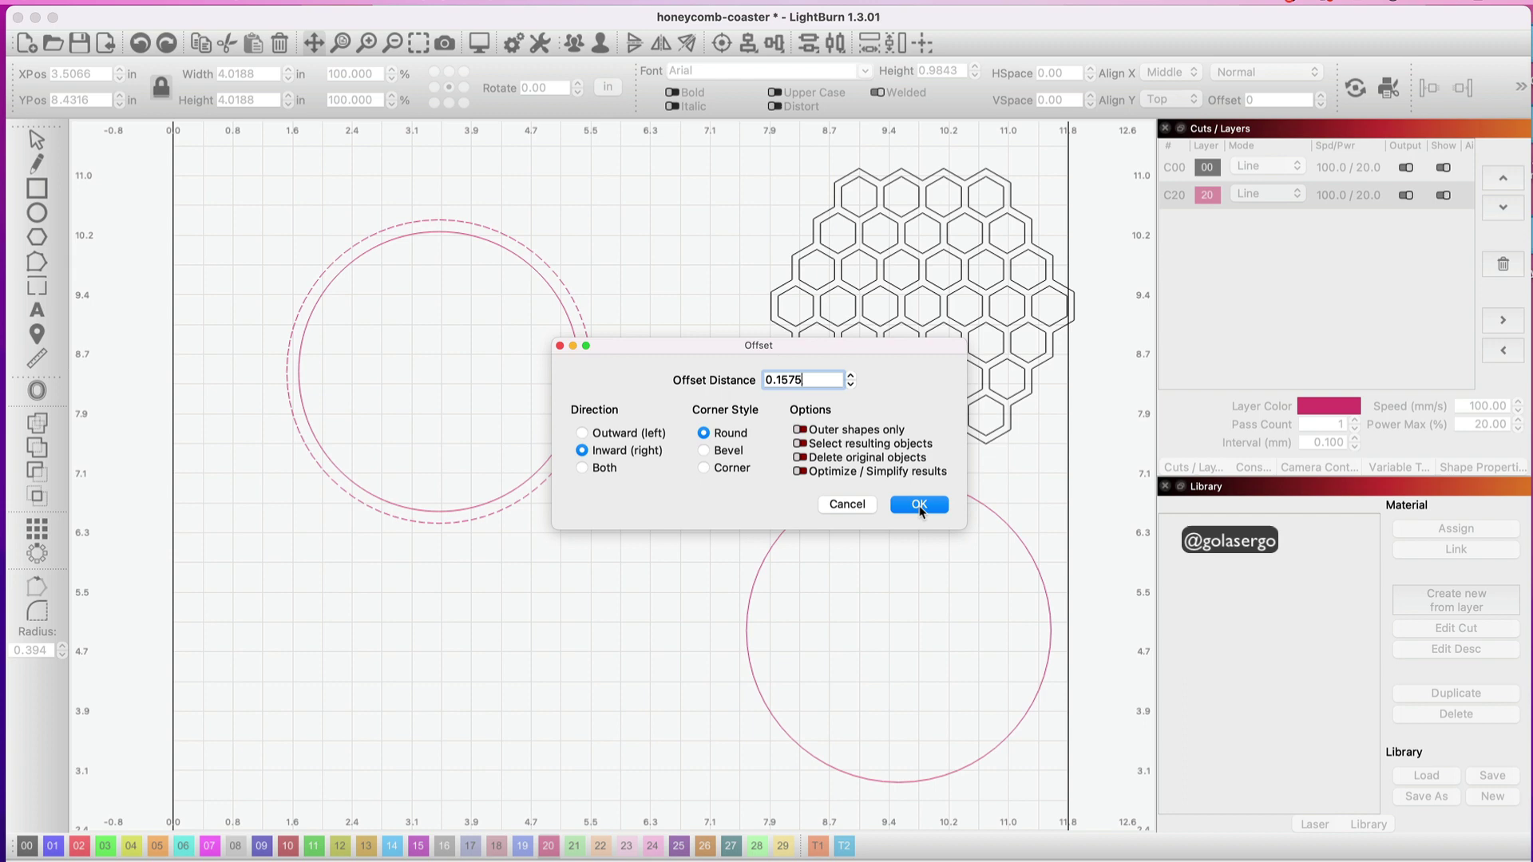
click(919, 505)
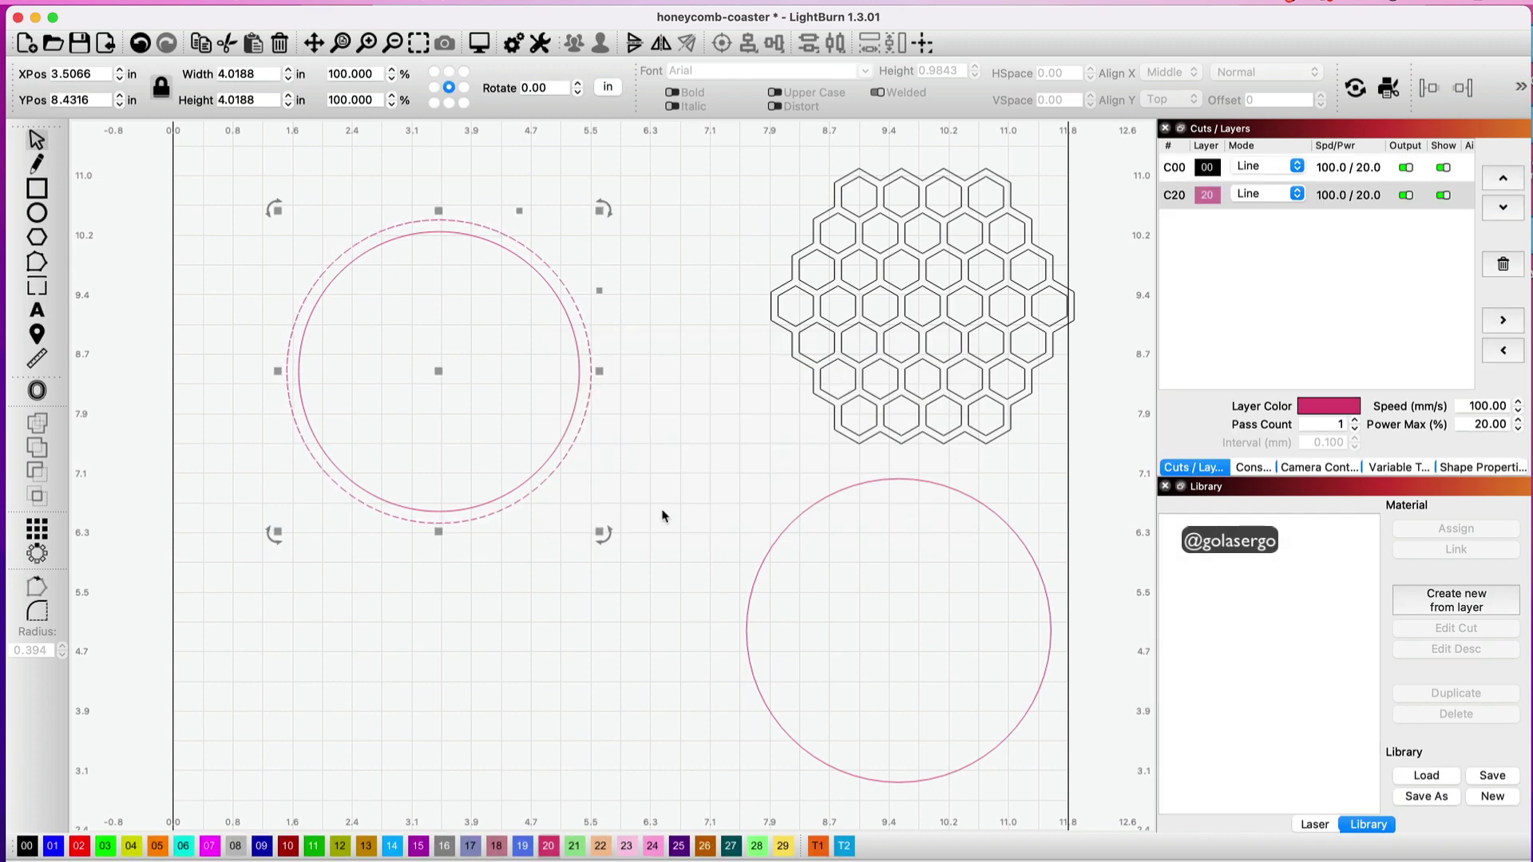
Group the two concentric circles and move the ring to about X 3.19, Y 8.55 in
drag(677, 515, 201, 216)
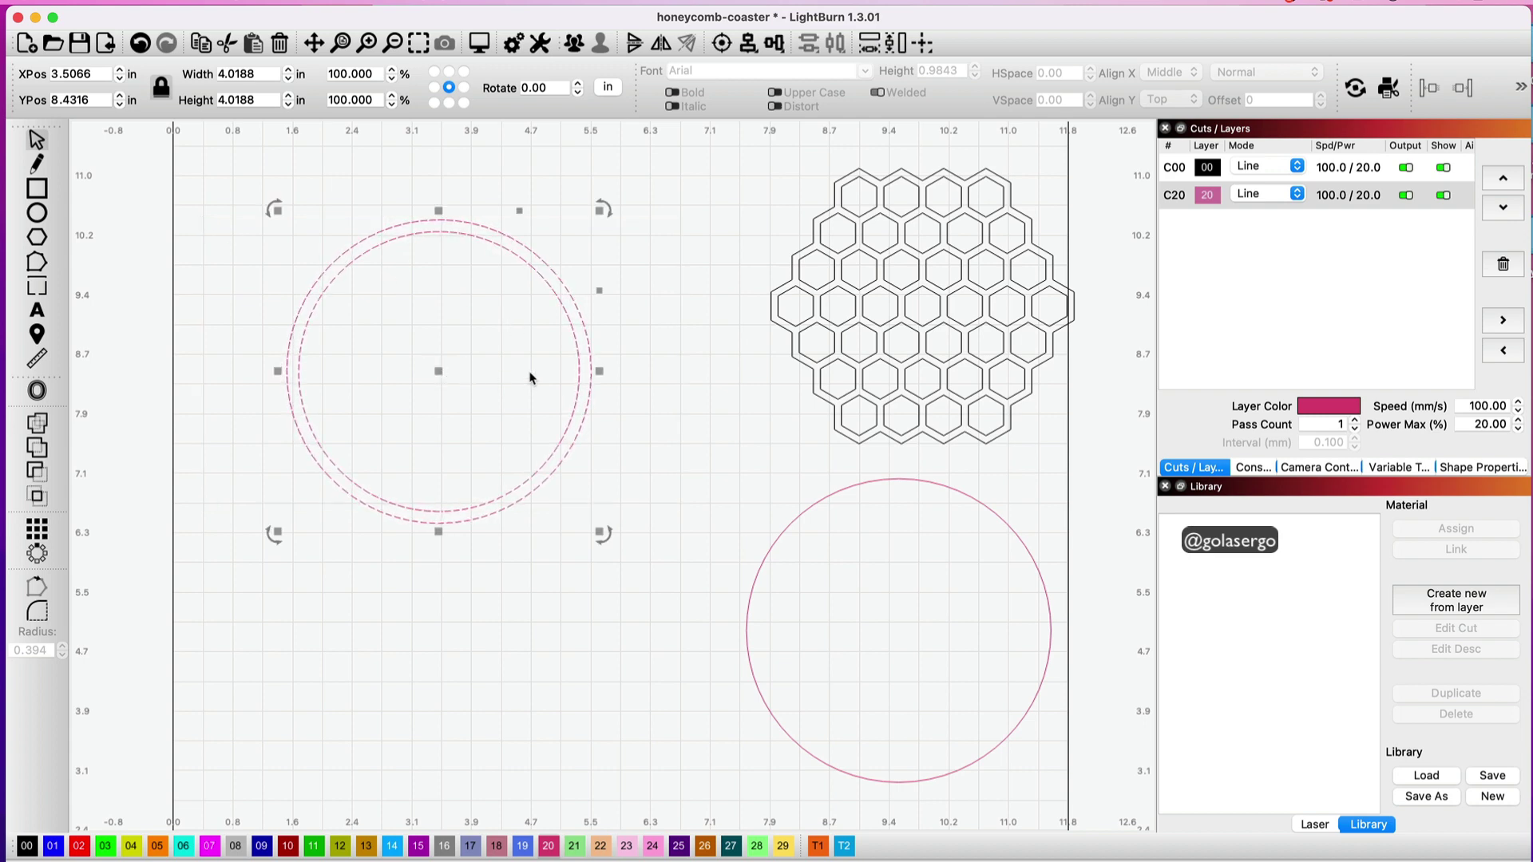
right_click(438, 370)
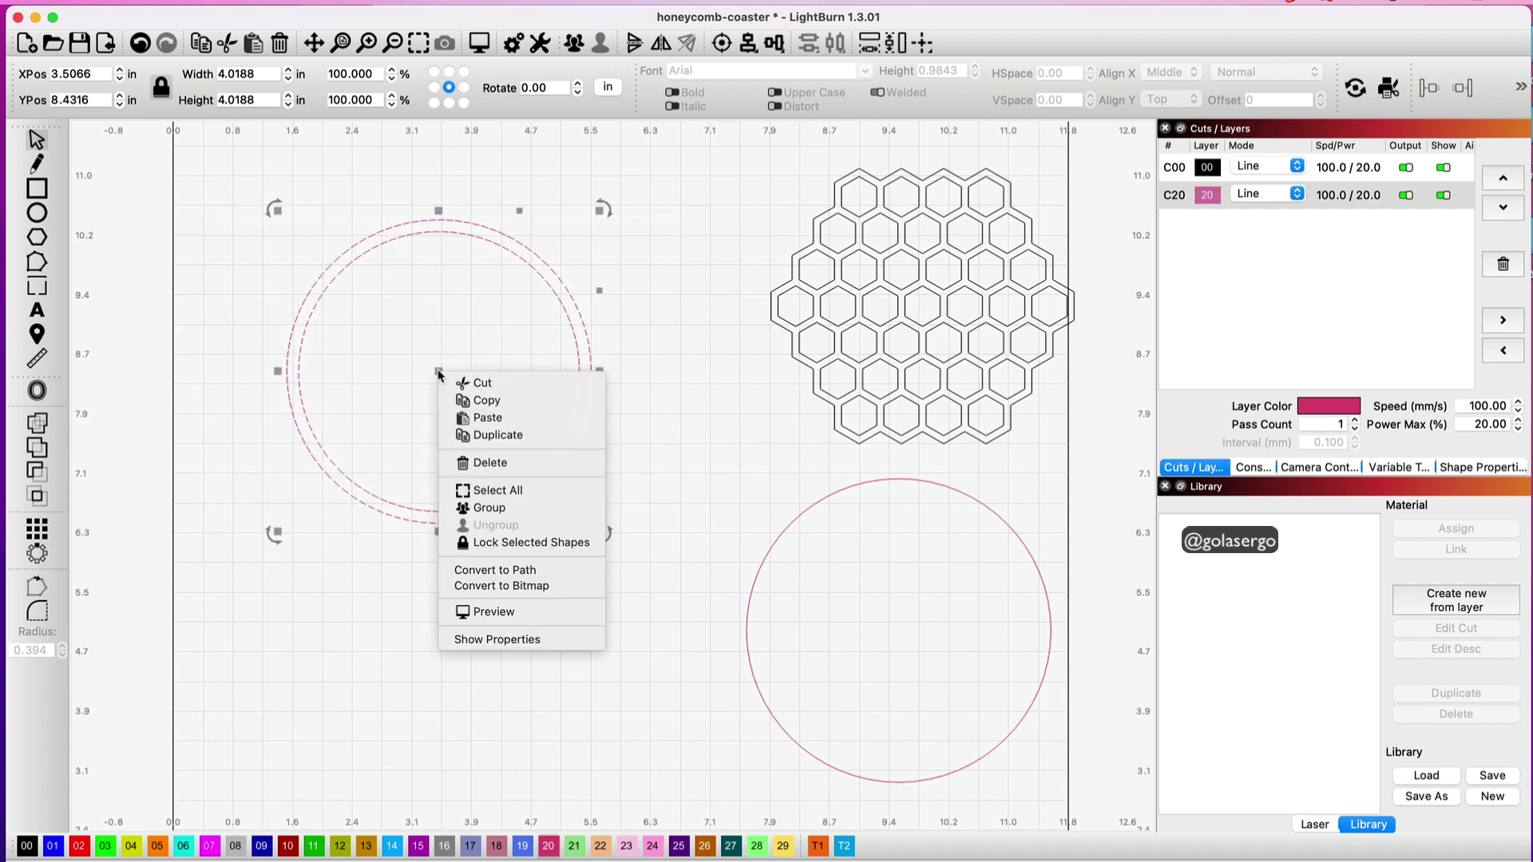
click(497, 507)
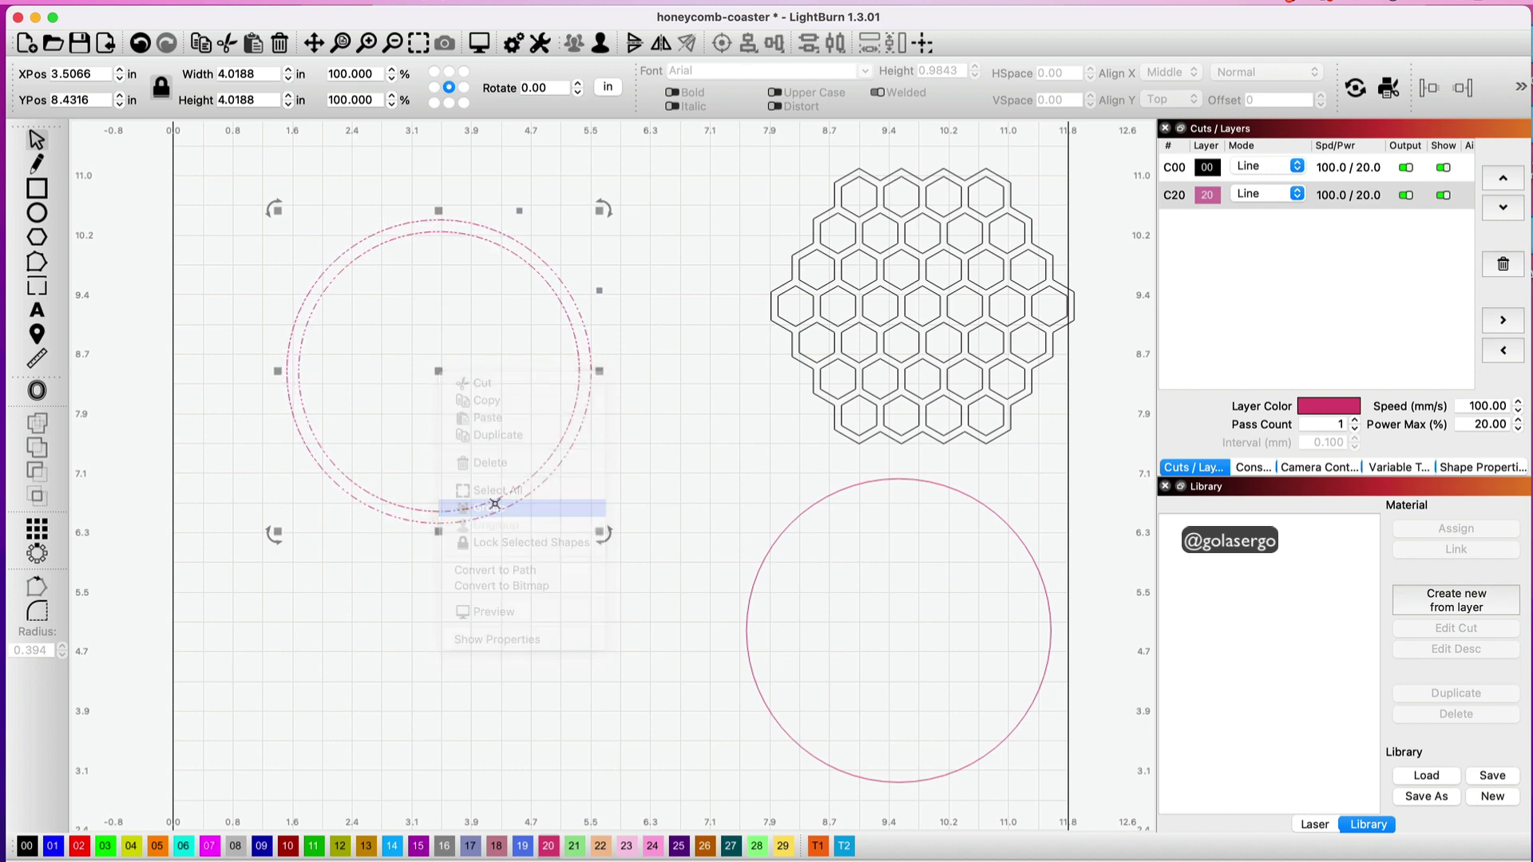
drag(435, 370, 420, 369)
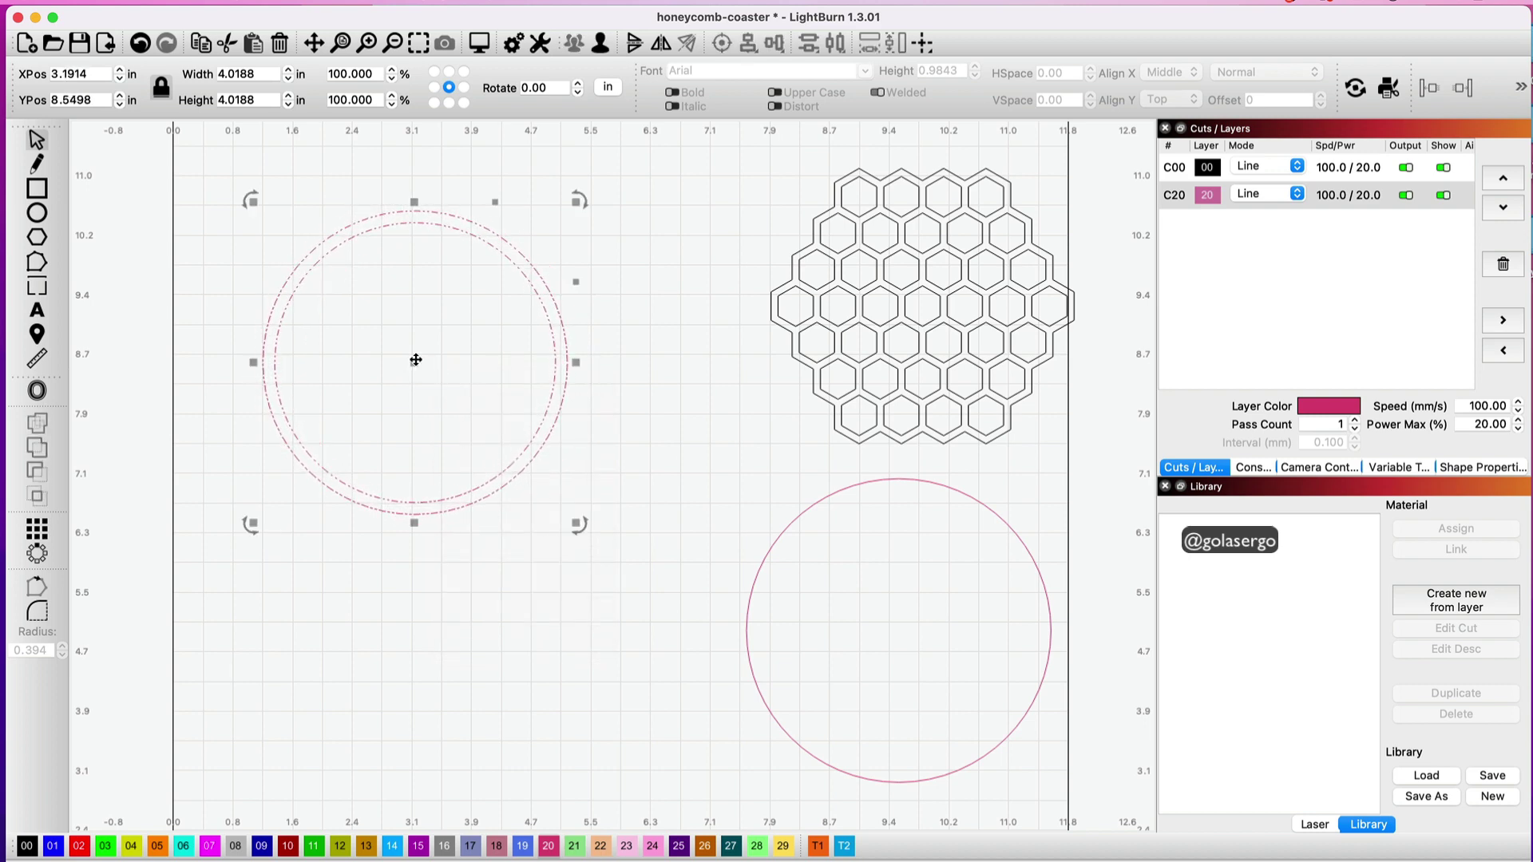
click(616, 397)
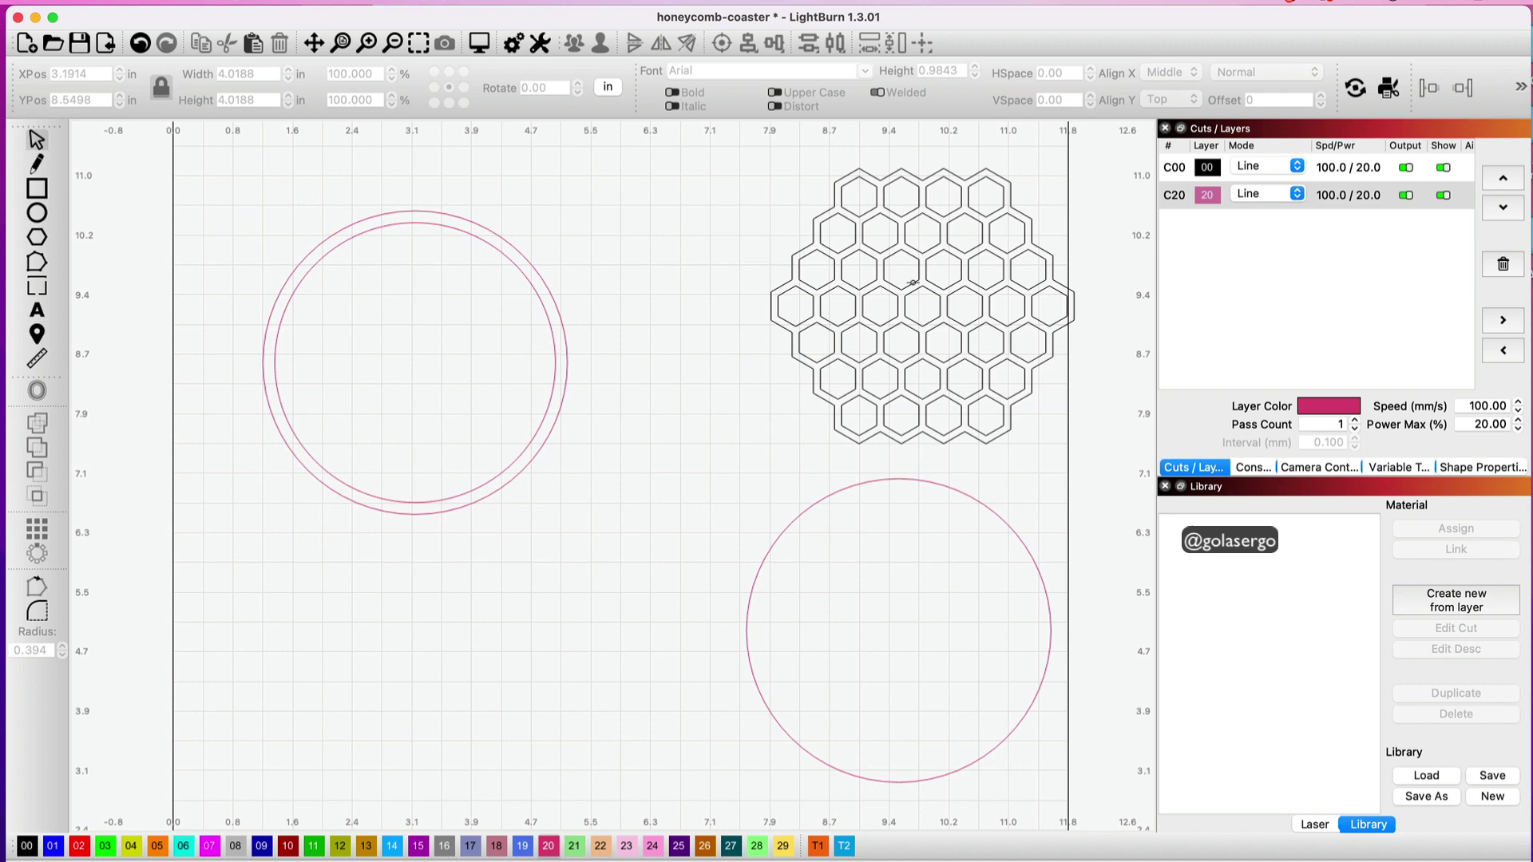
Move the honeycomb over the ring and enlarge it to about 4.07 in wide so its edges overlap the ring
click(914, 282)
click(913, 282)
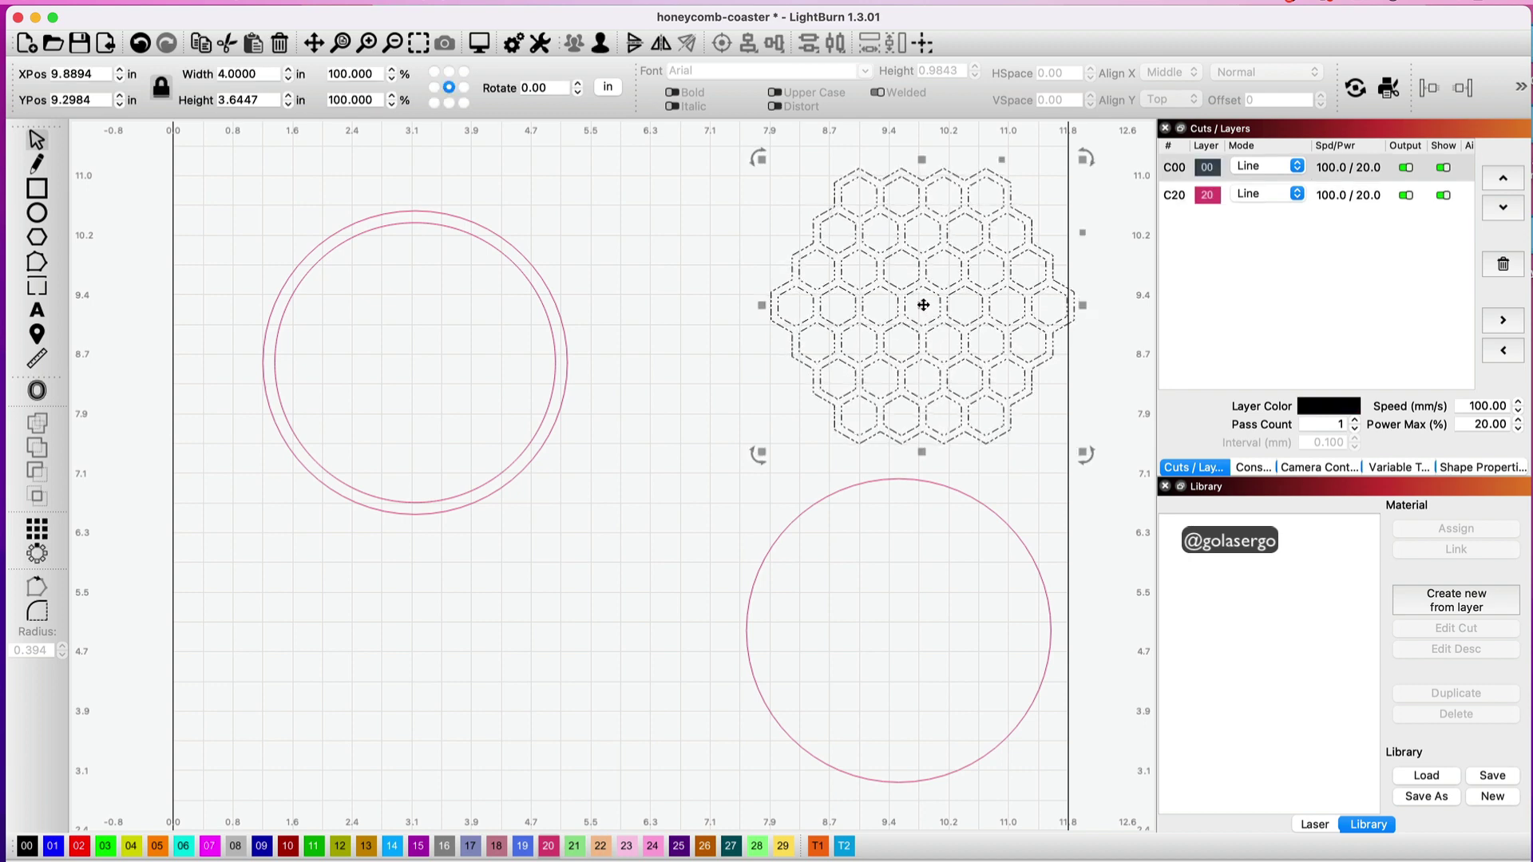
drag(871, 315, 418, 361)
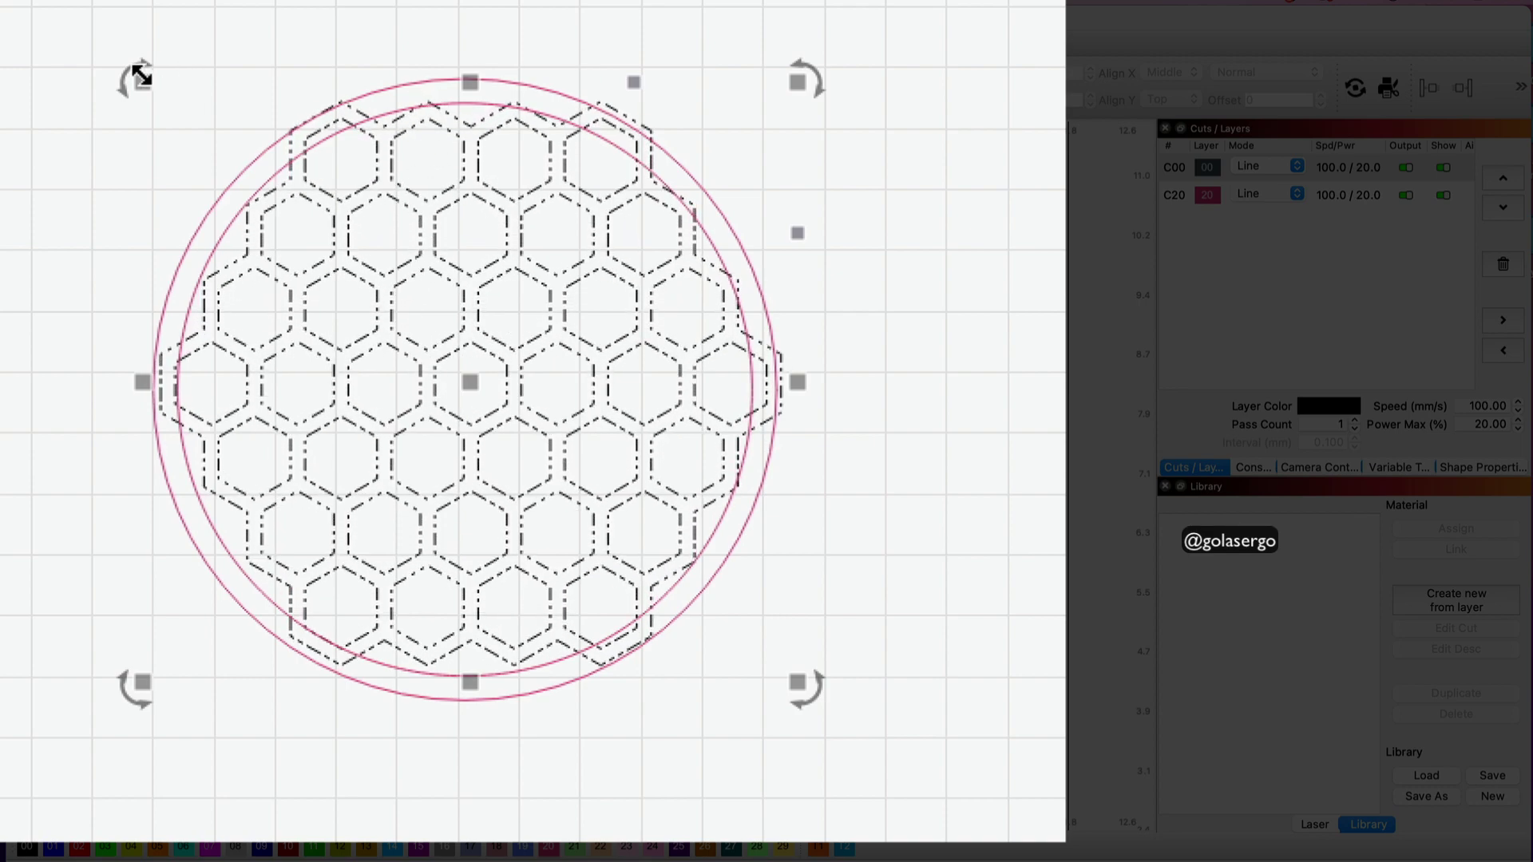
drag(144, 75, 132, 72)
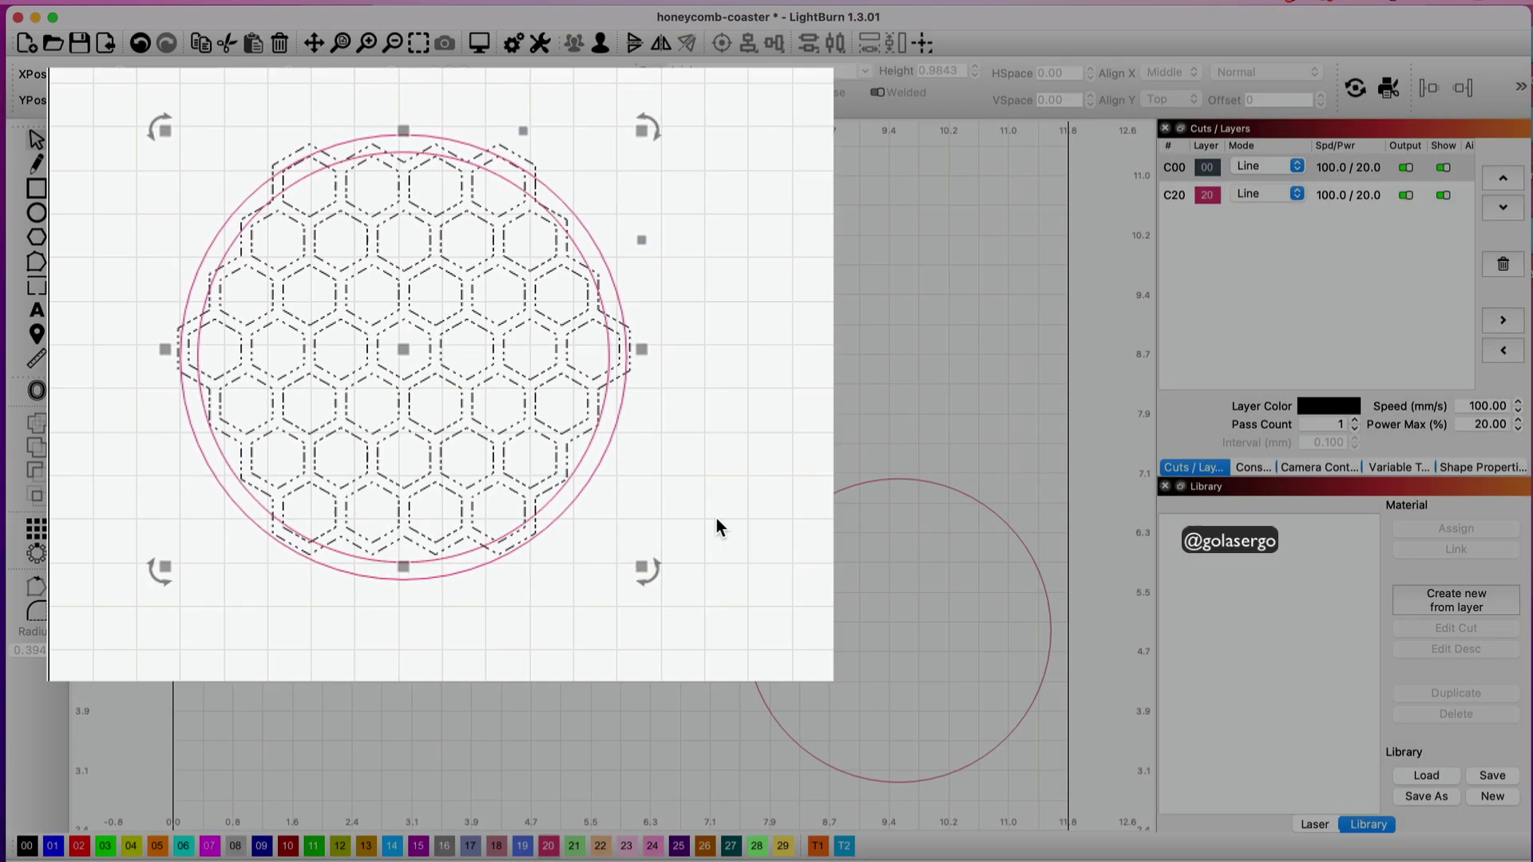
click(660, 486)
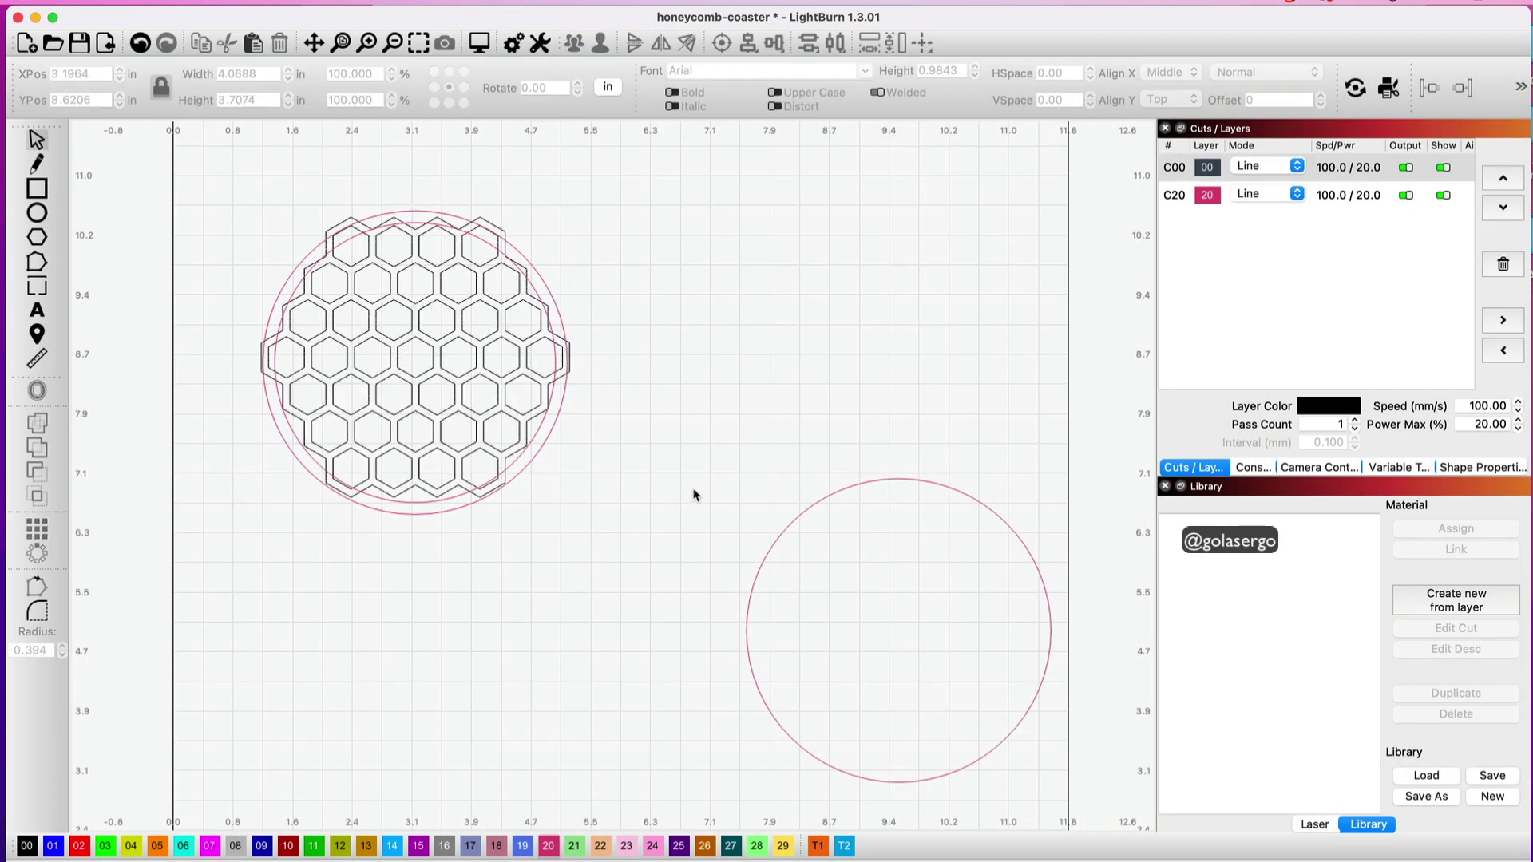
Align the honeycomb and the ring on both their vertical and horizontal centers
drag(685, 517, 194, 194)
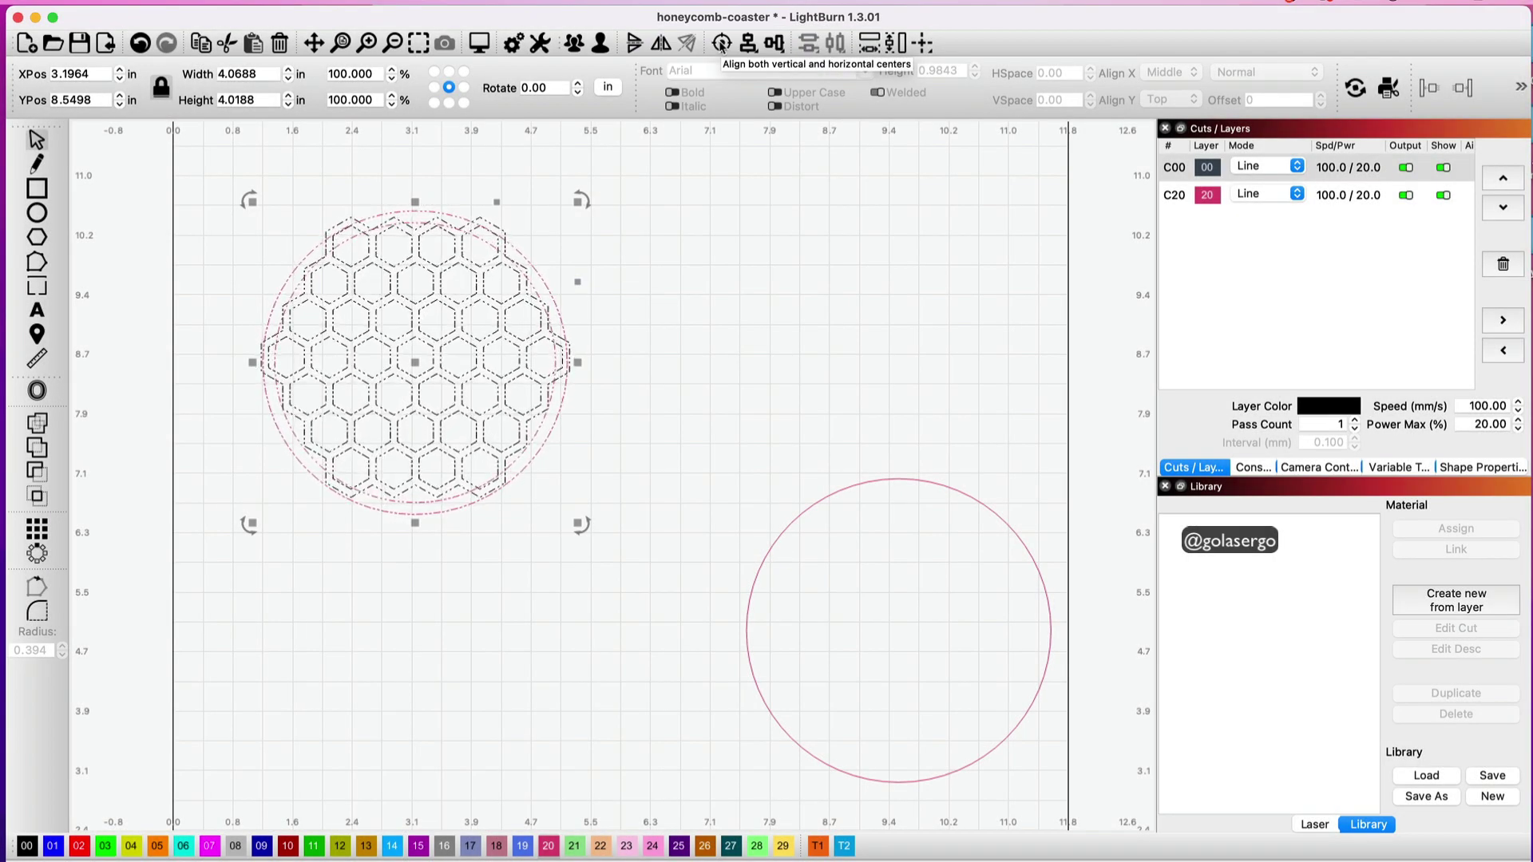
click(721, 44)
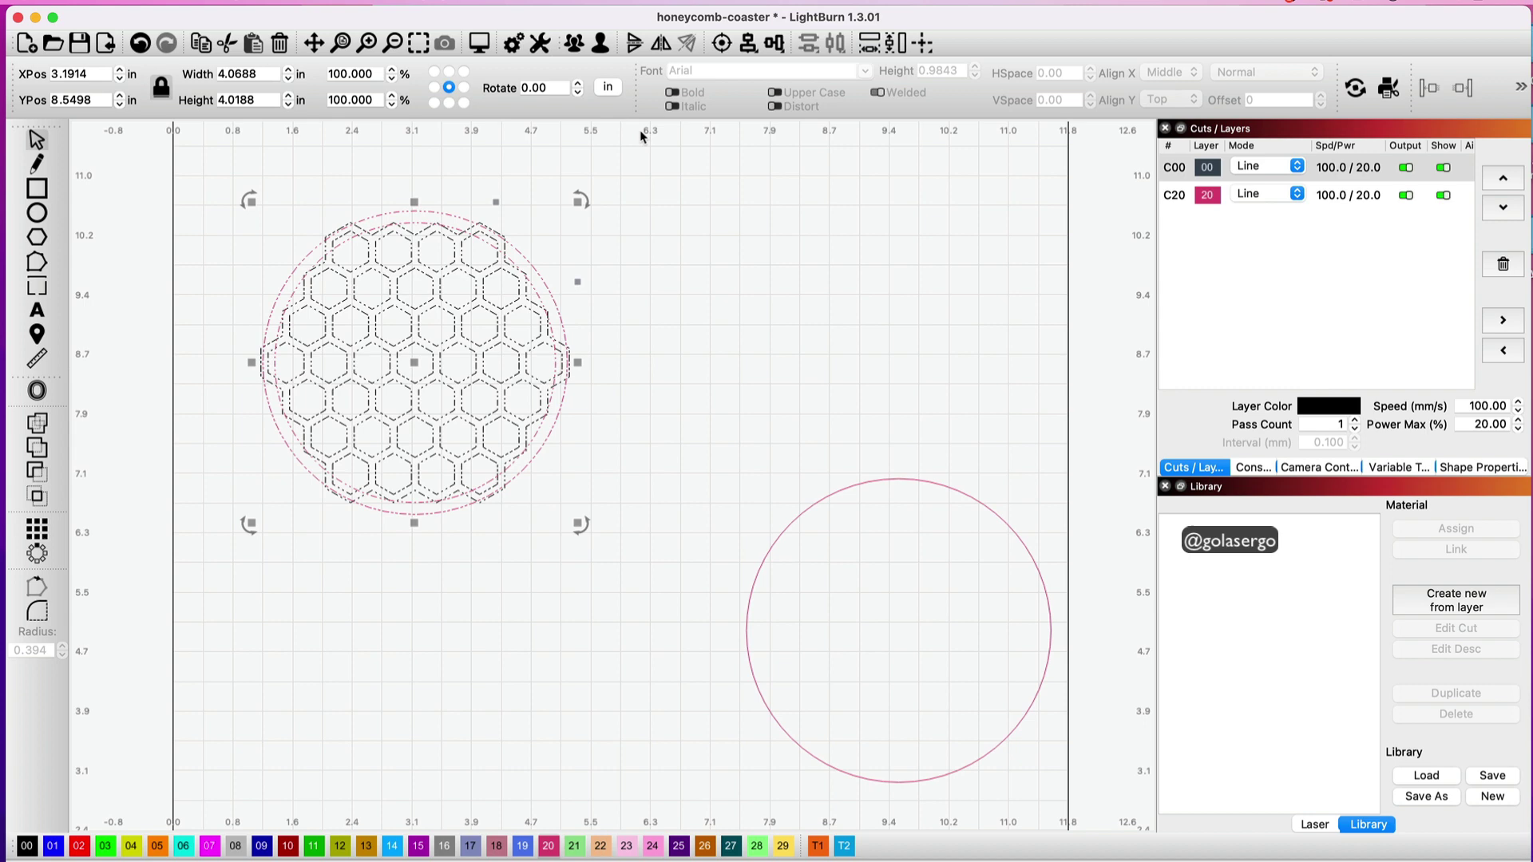
click(650, 359)
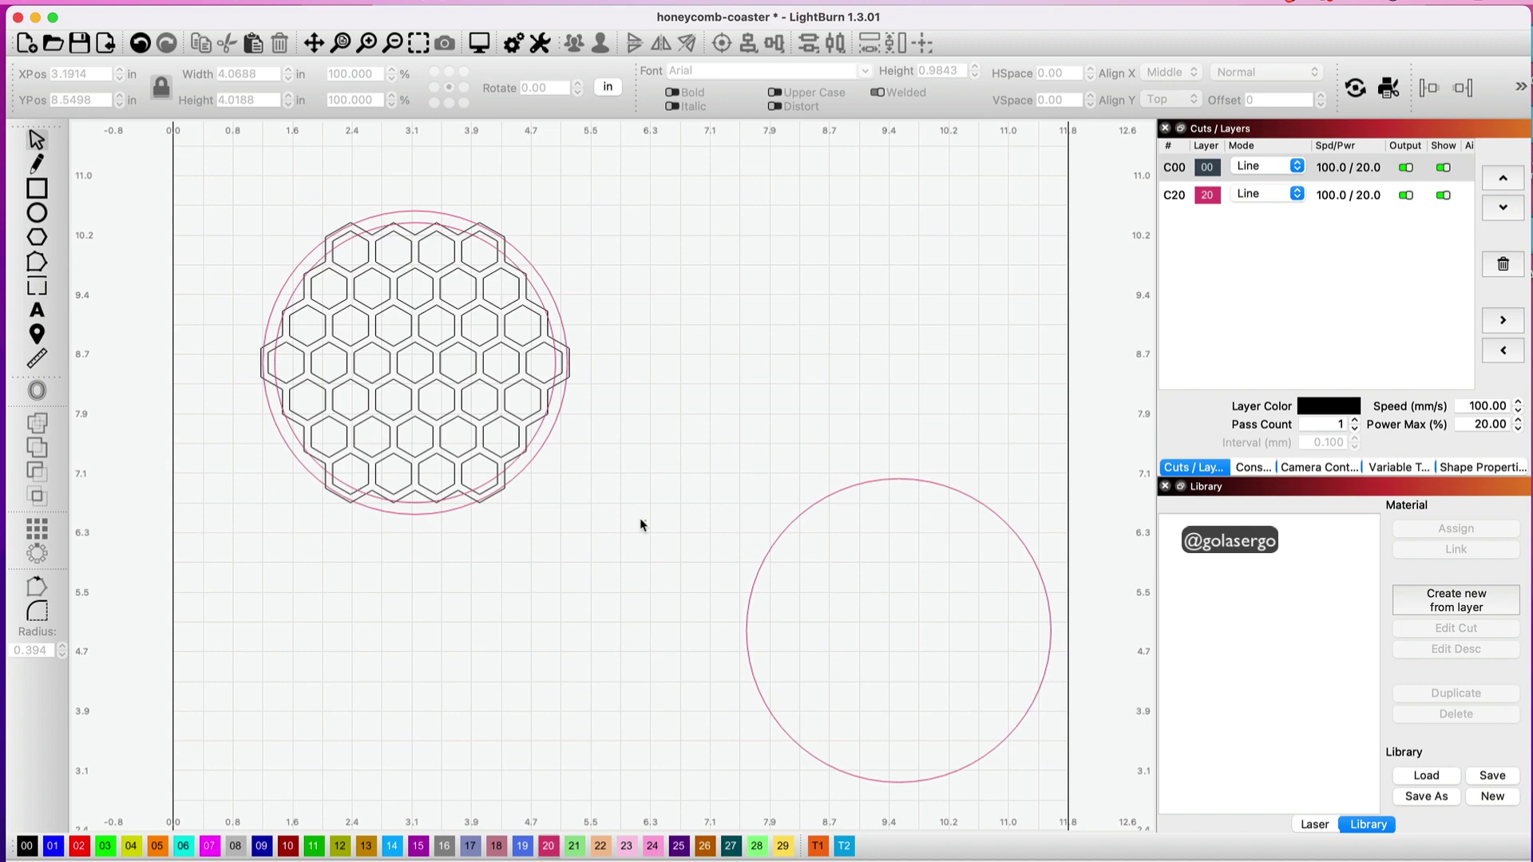
Combine the honeycomb and the ring into one shape with a Boolean union
drag(641, 525, 233, 199)
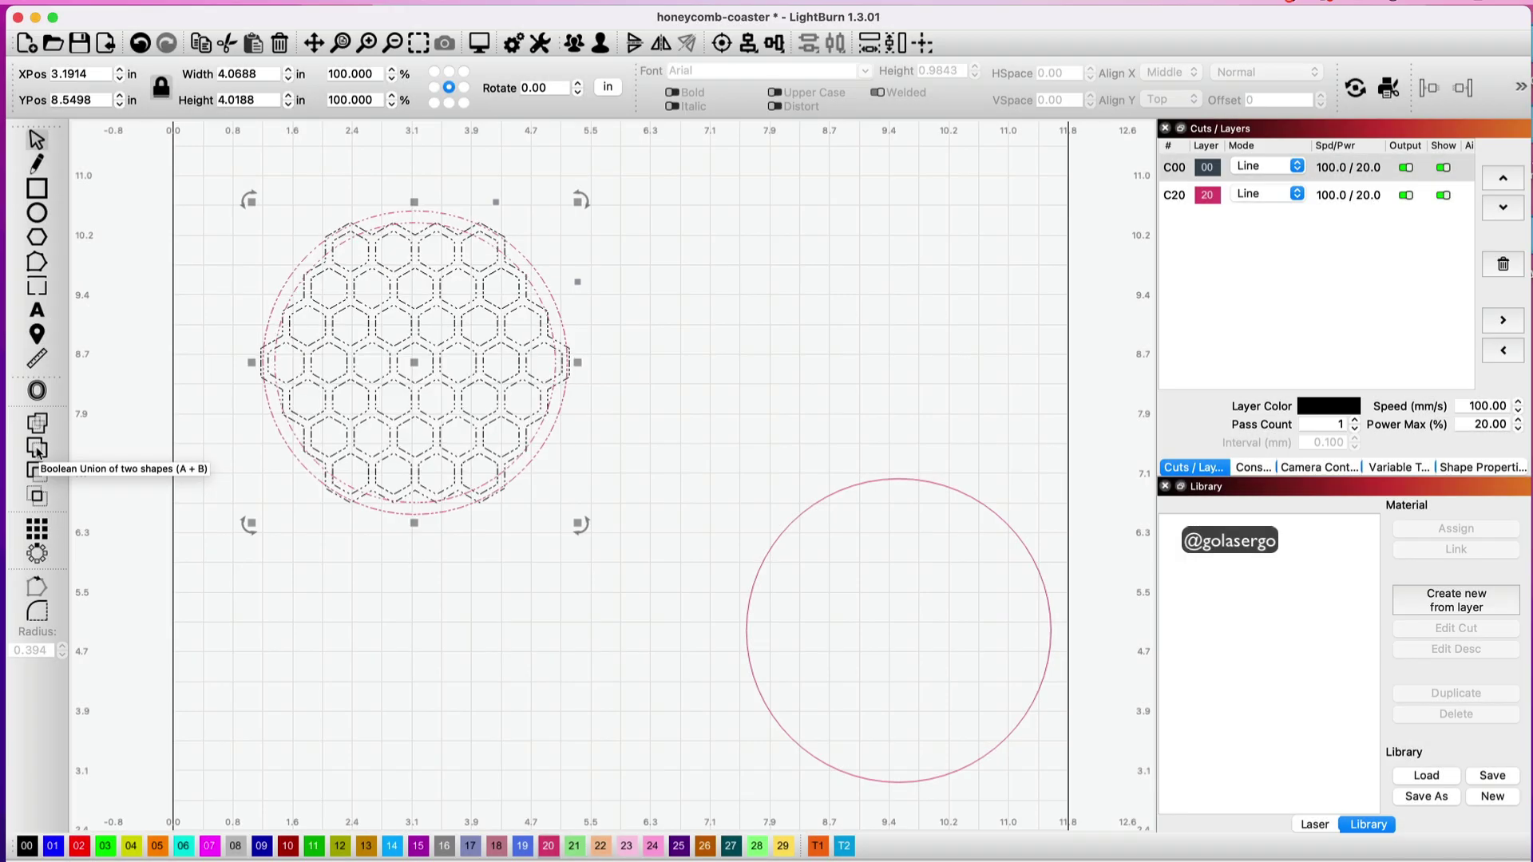
click(37, 451)
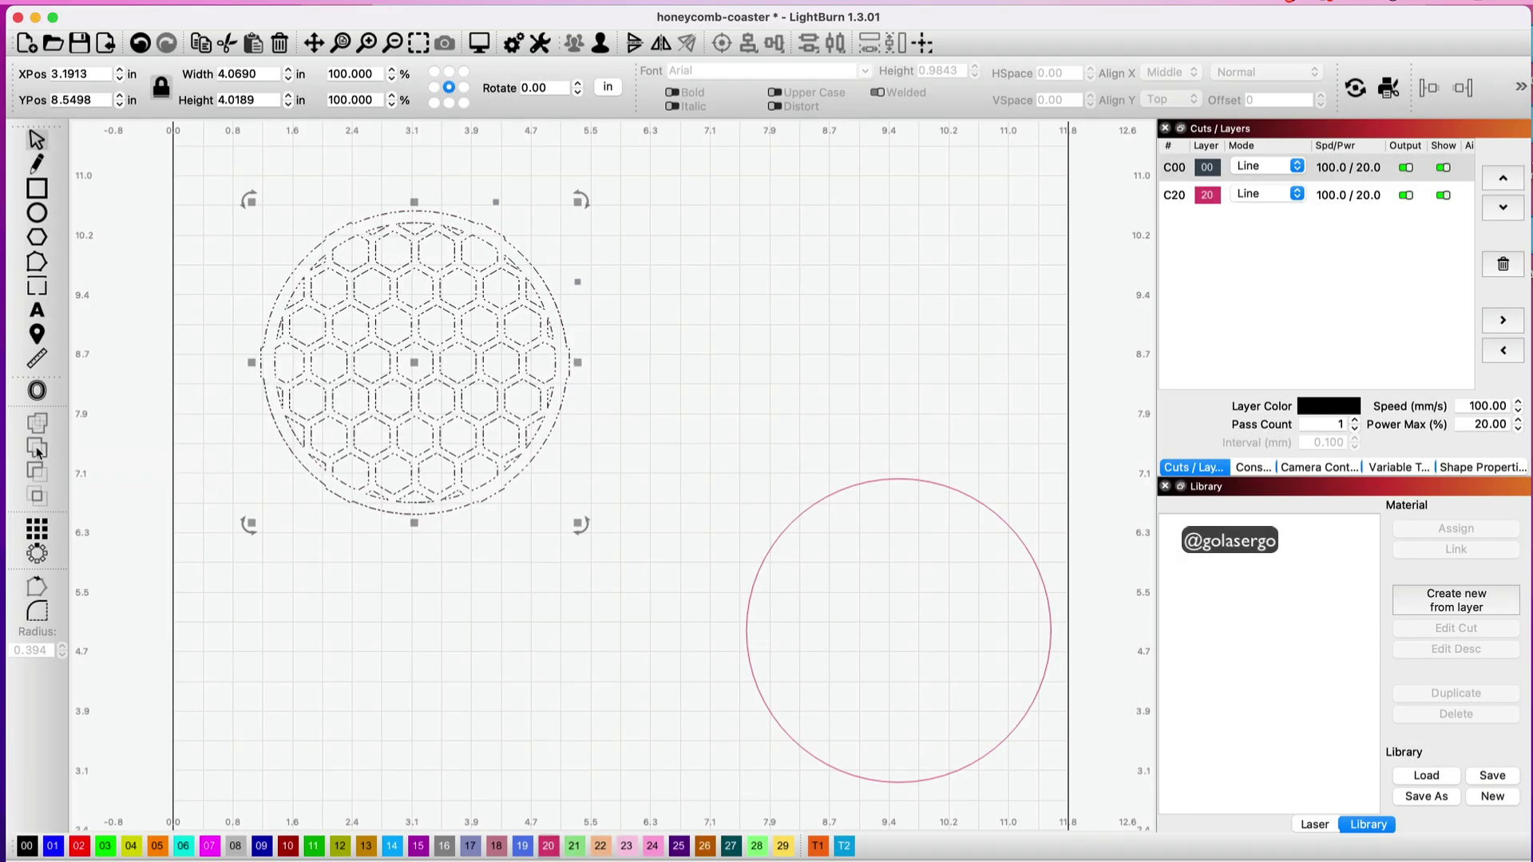
click(595, 372)
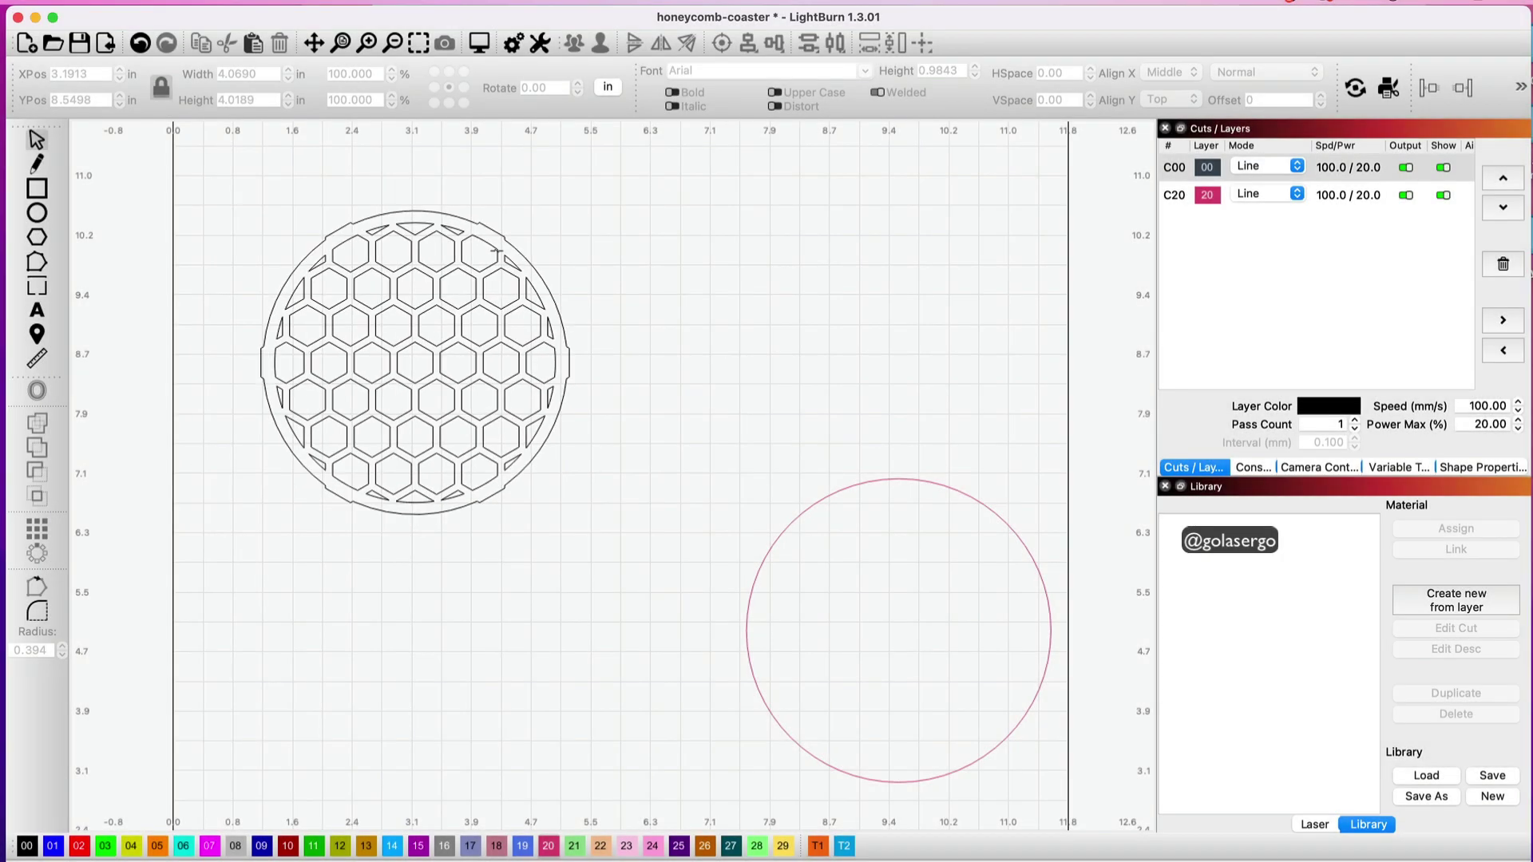
Ungroup the united honeycomb shape into its separate outlines
click(496, 251)
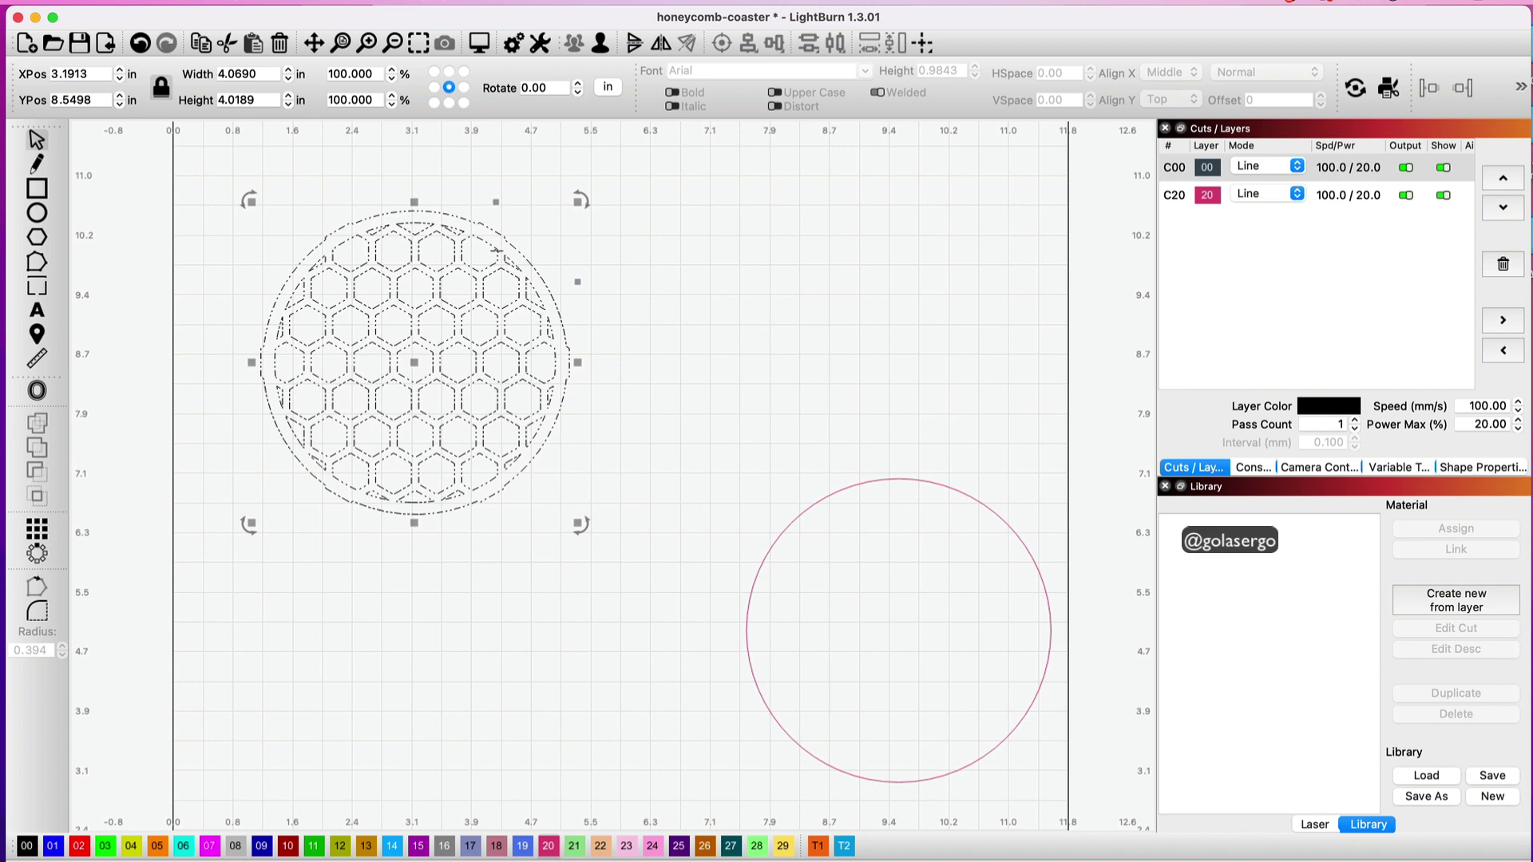
right_click(496, 252)
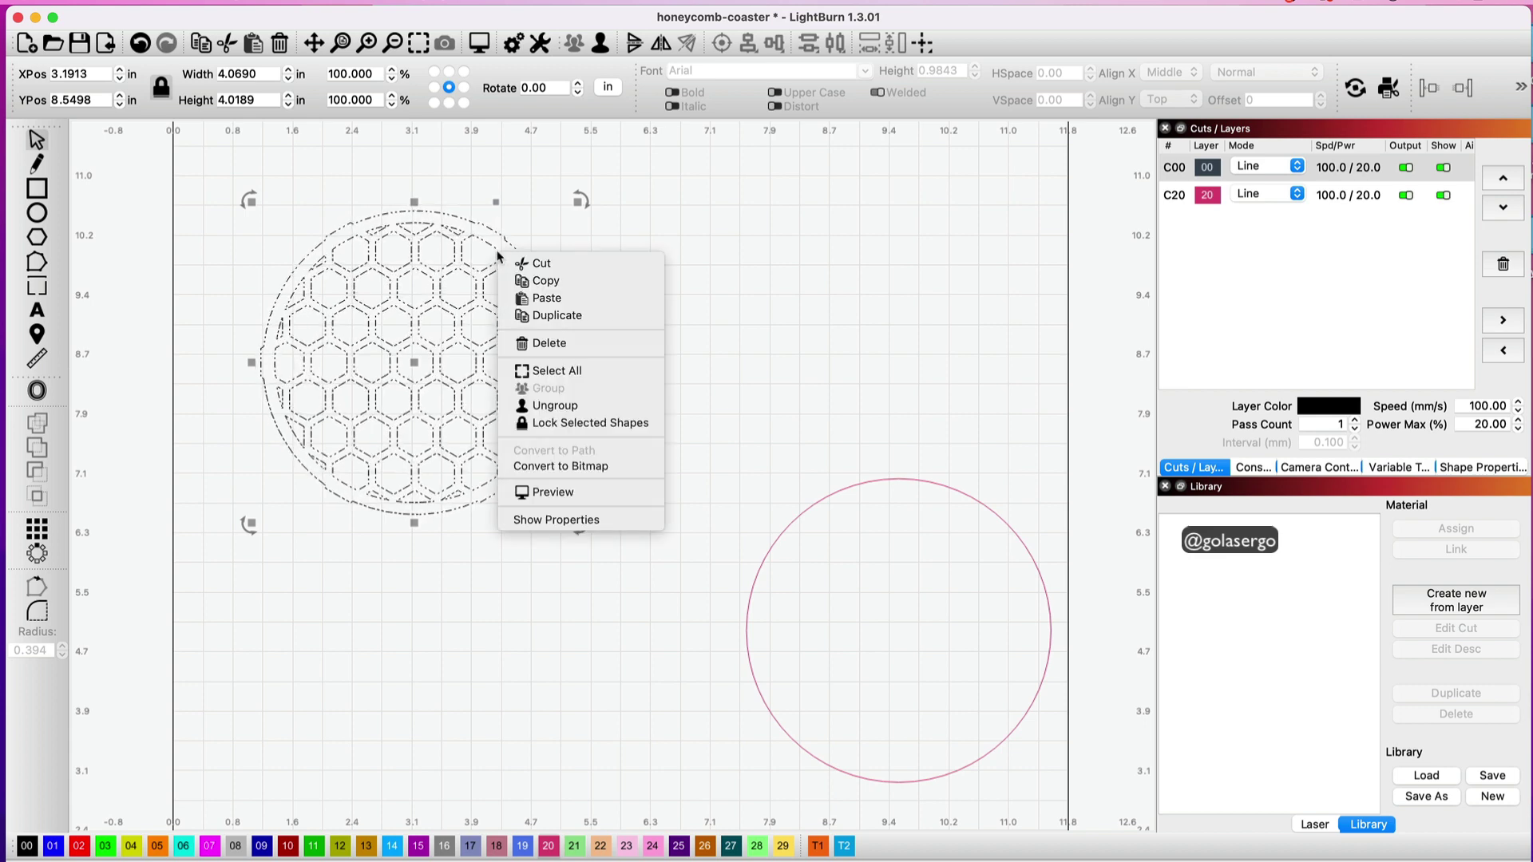
click(583, 406)
click(638, 412)
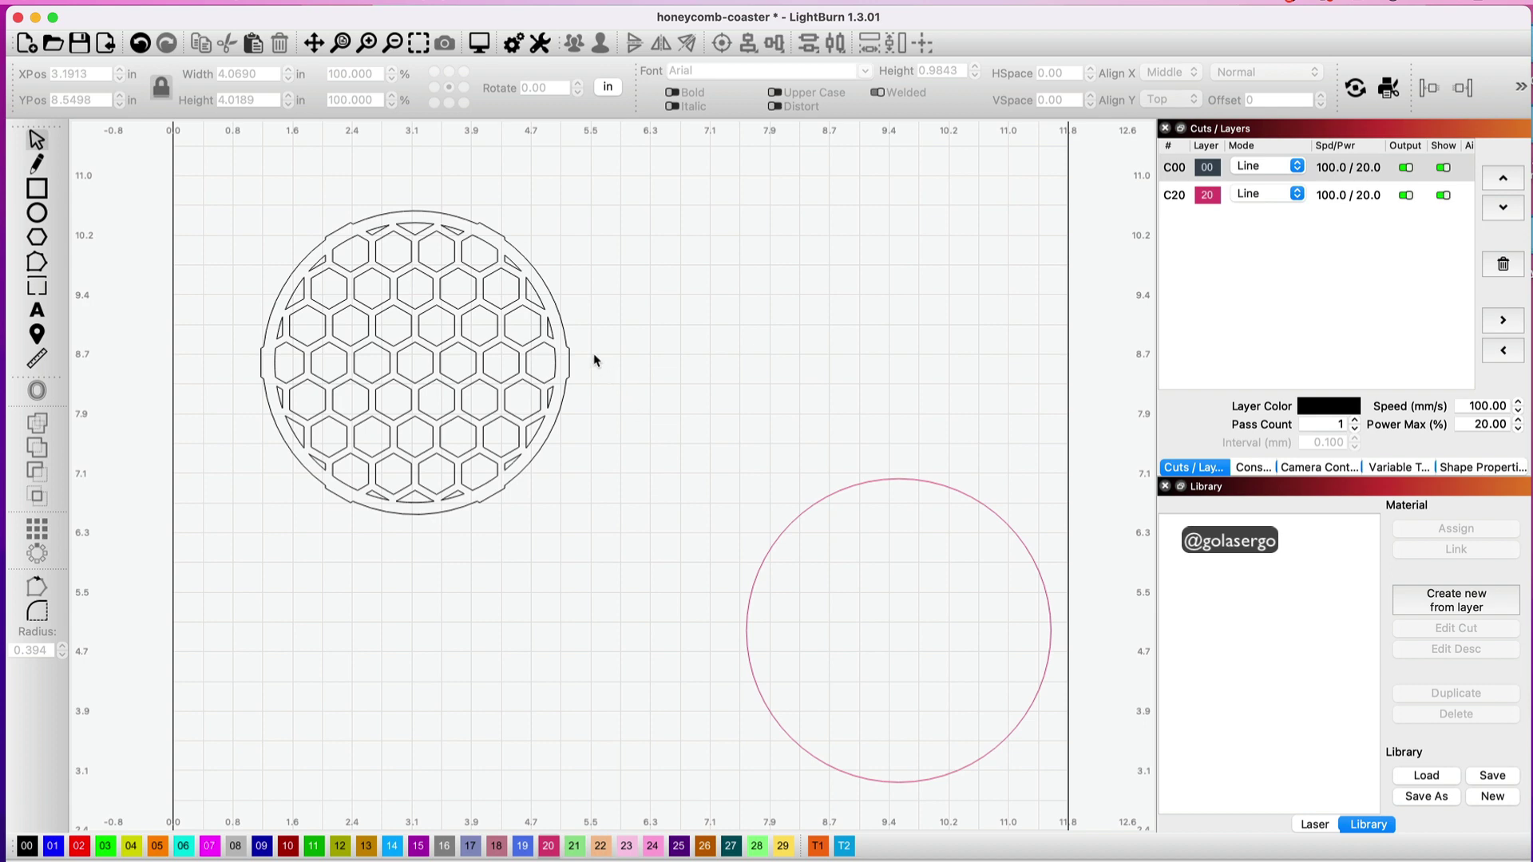
Pull the bumpy outer outline away from the honeycomb cutouts and delete it
click(568, 347)
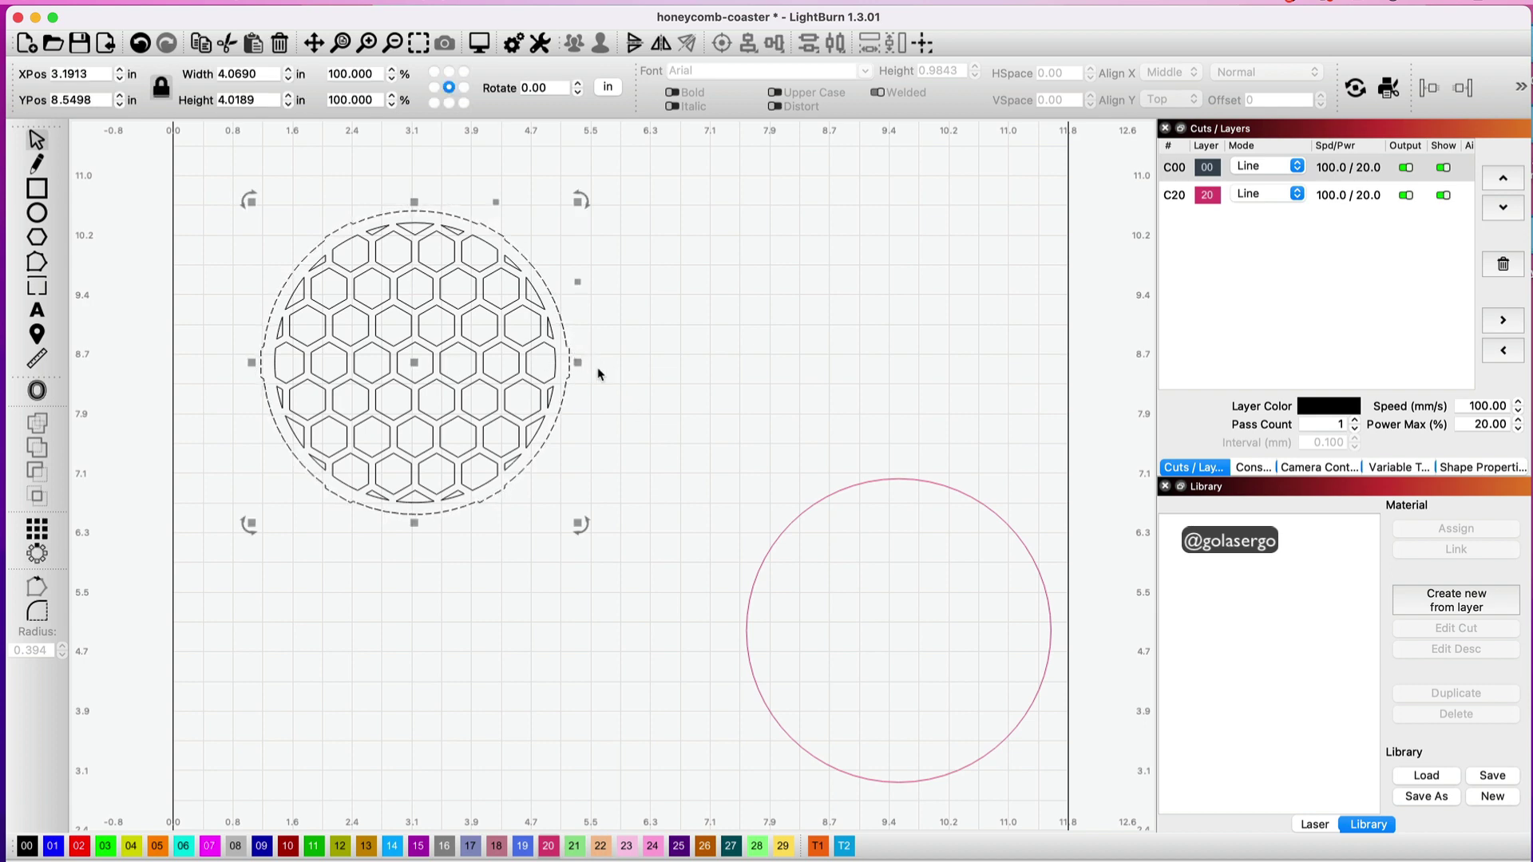
drag(417, 363, 748, 321)
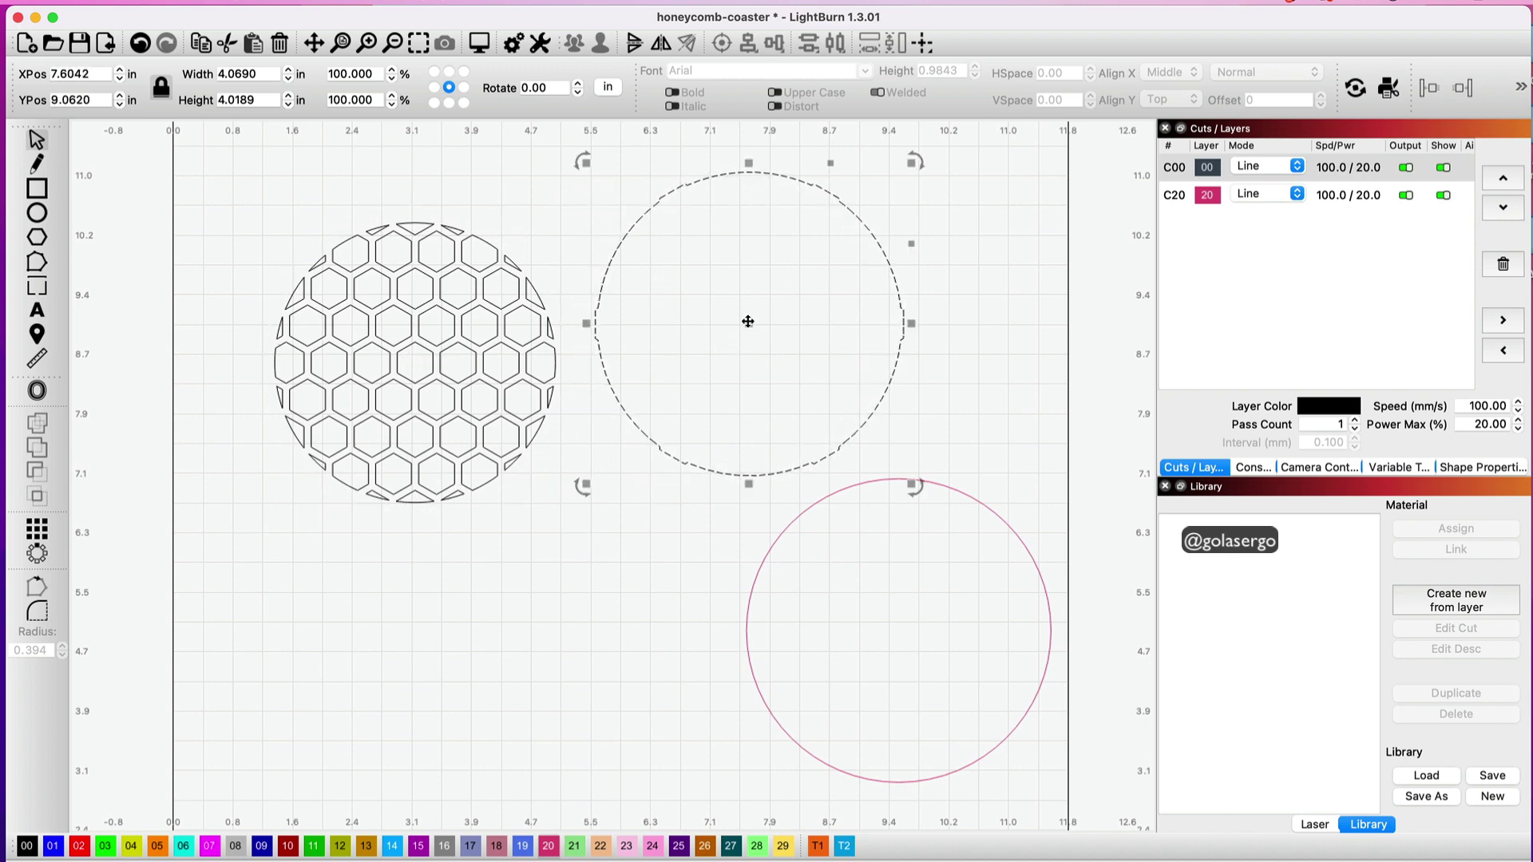
key(Delete)
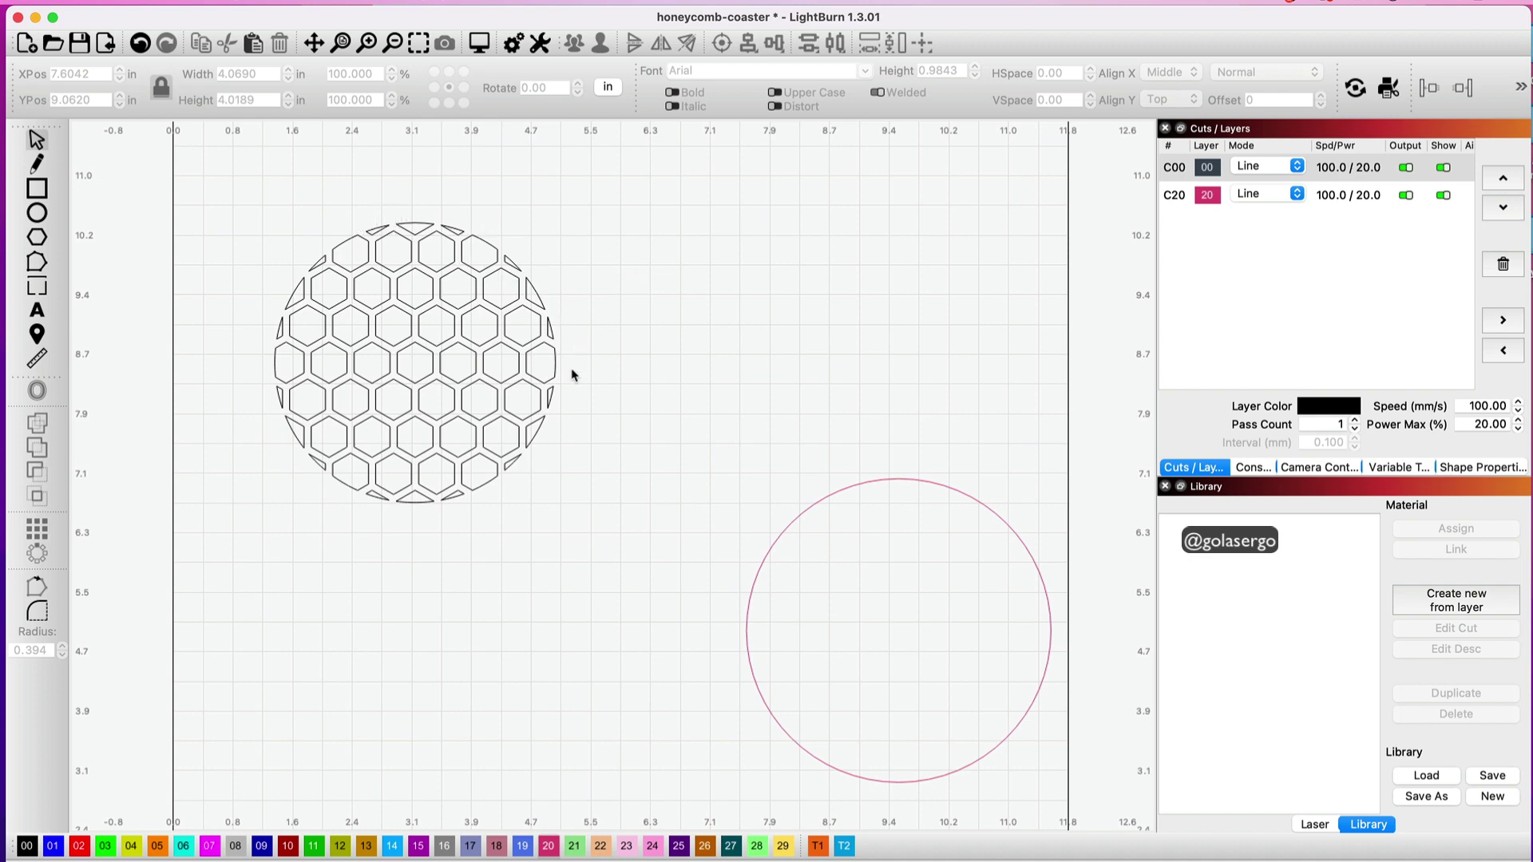
Delete the small sliver cutout at the lower-right edge of the honeycomb
click(509, 464)
key(Delete)
key(super+z)
key(Delete)
Group all the honeycomb cutouts into one object
drag(625, 538, 253, 227)
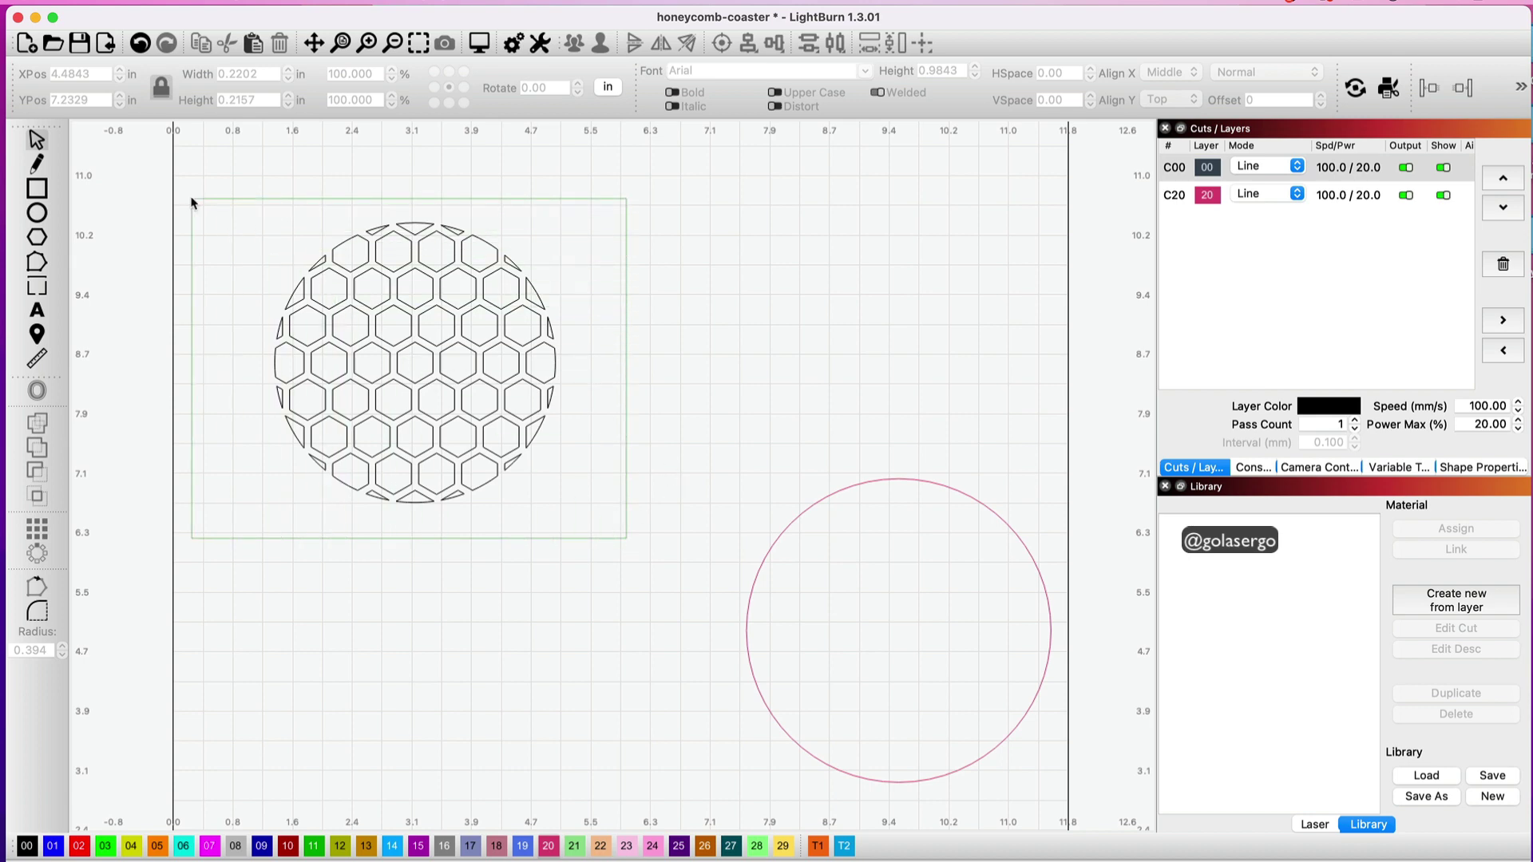
drag(191, 203, 193, 205)
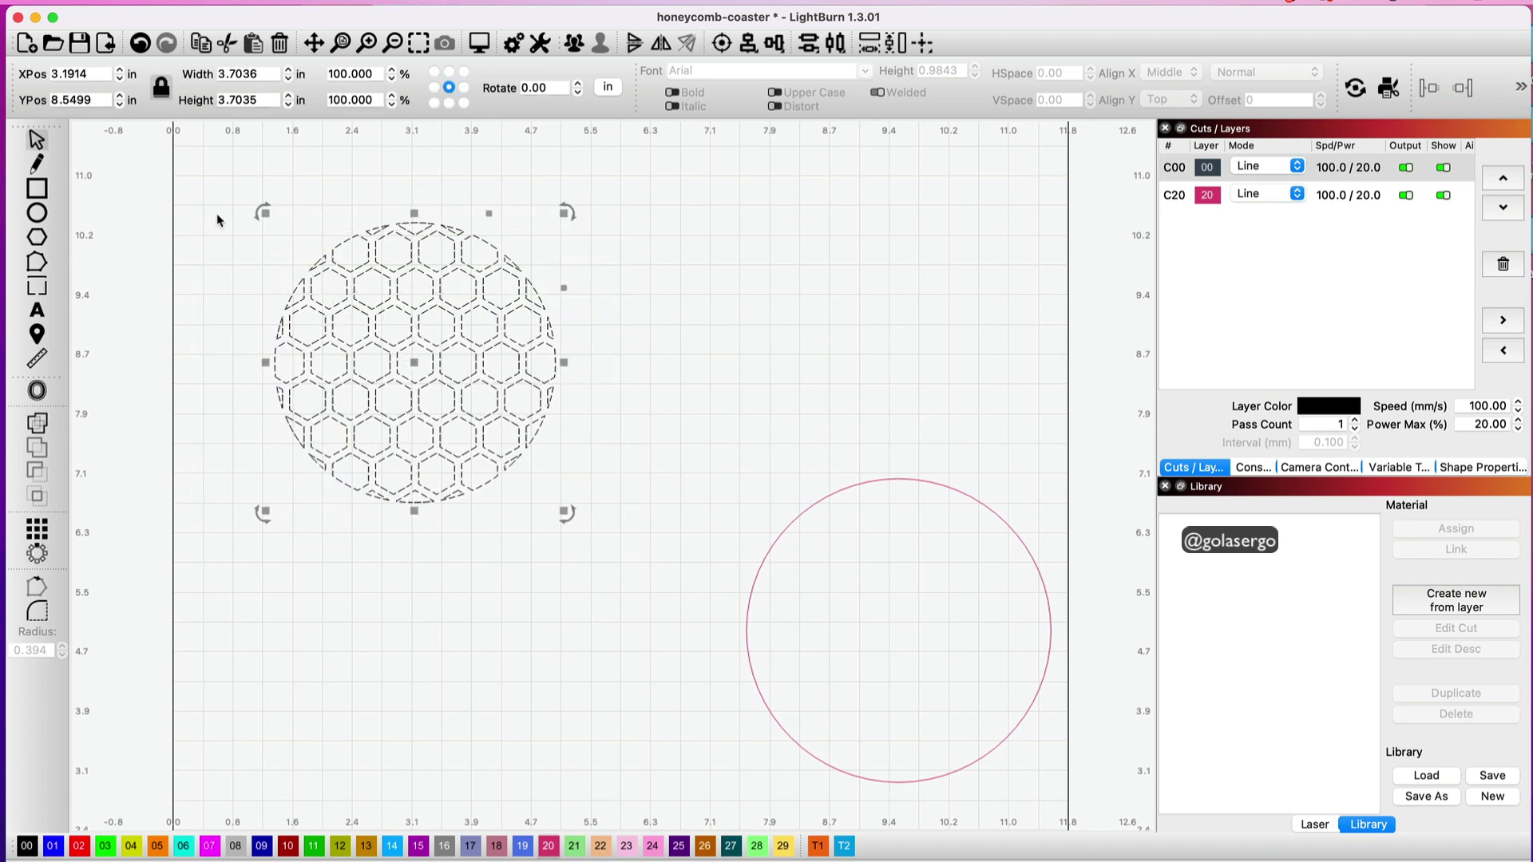
right_click(414, 361)
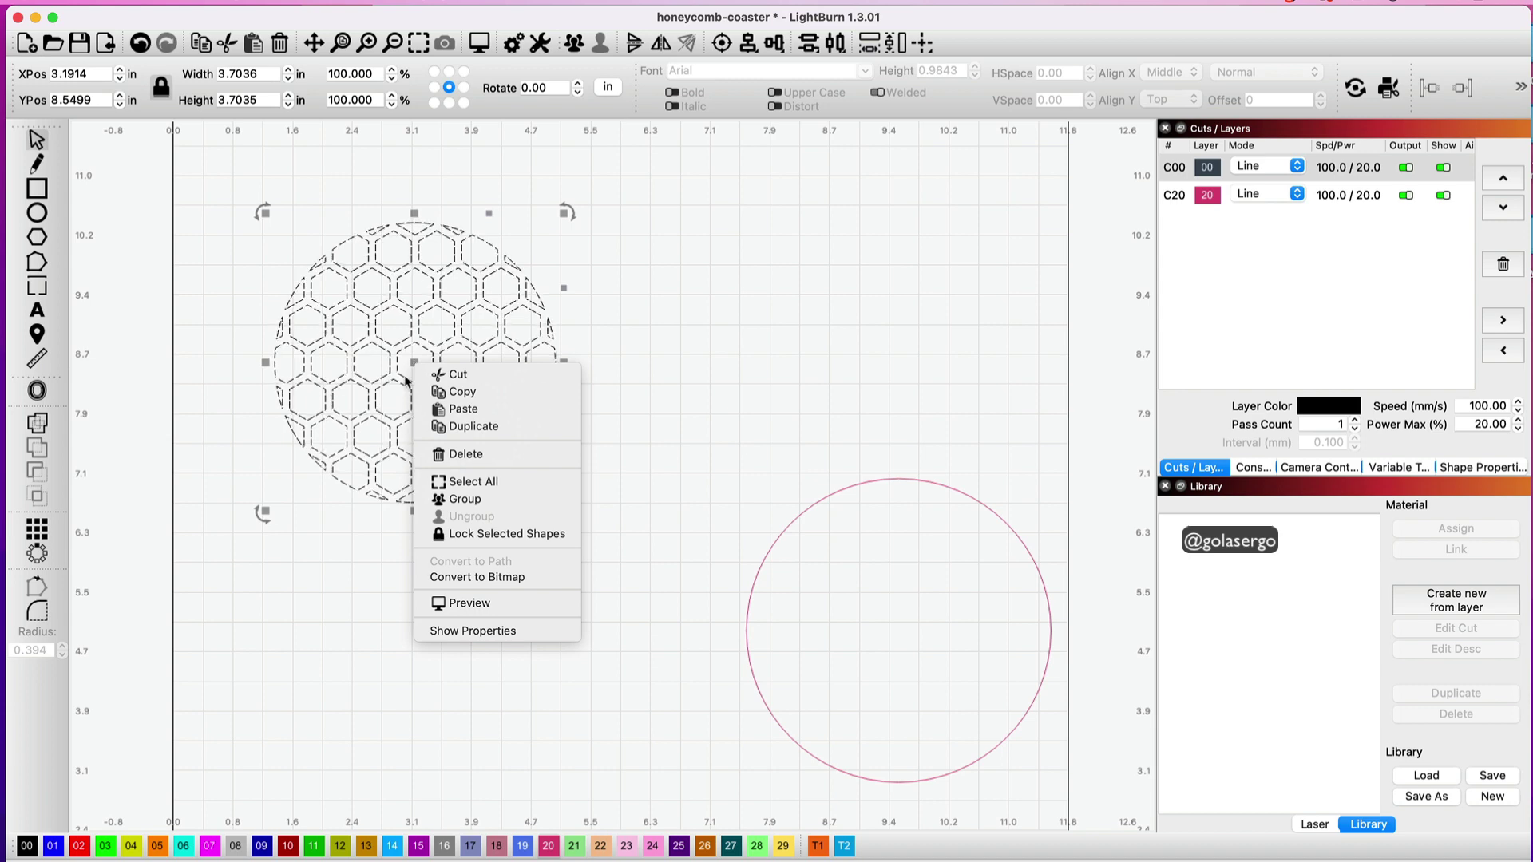
click(479, 499)
click(619, 500)
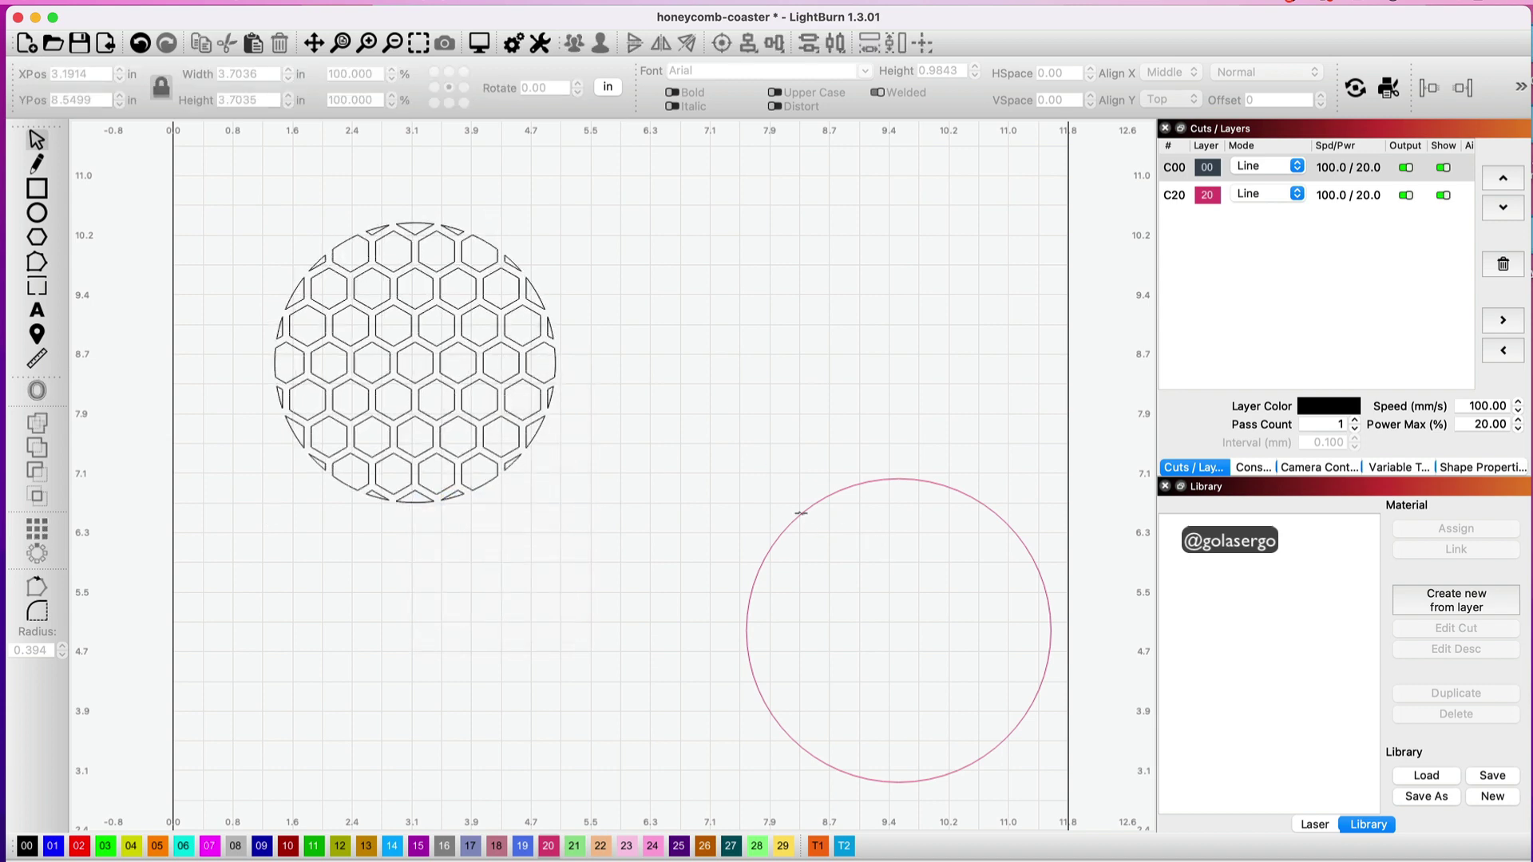
Move the pink circle over the honeycomb group and align both on their vertical and horizontal centers
drag(801, 512, 302, 248)
click(684, 506)
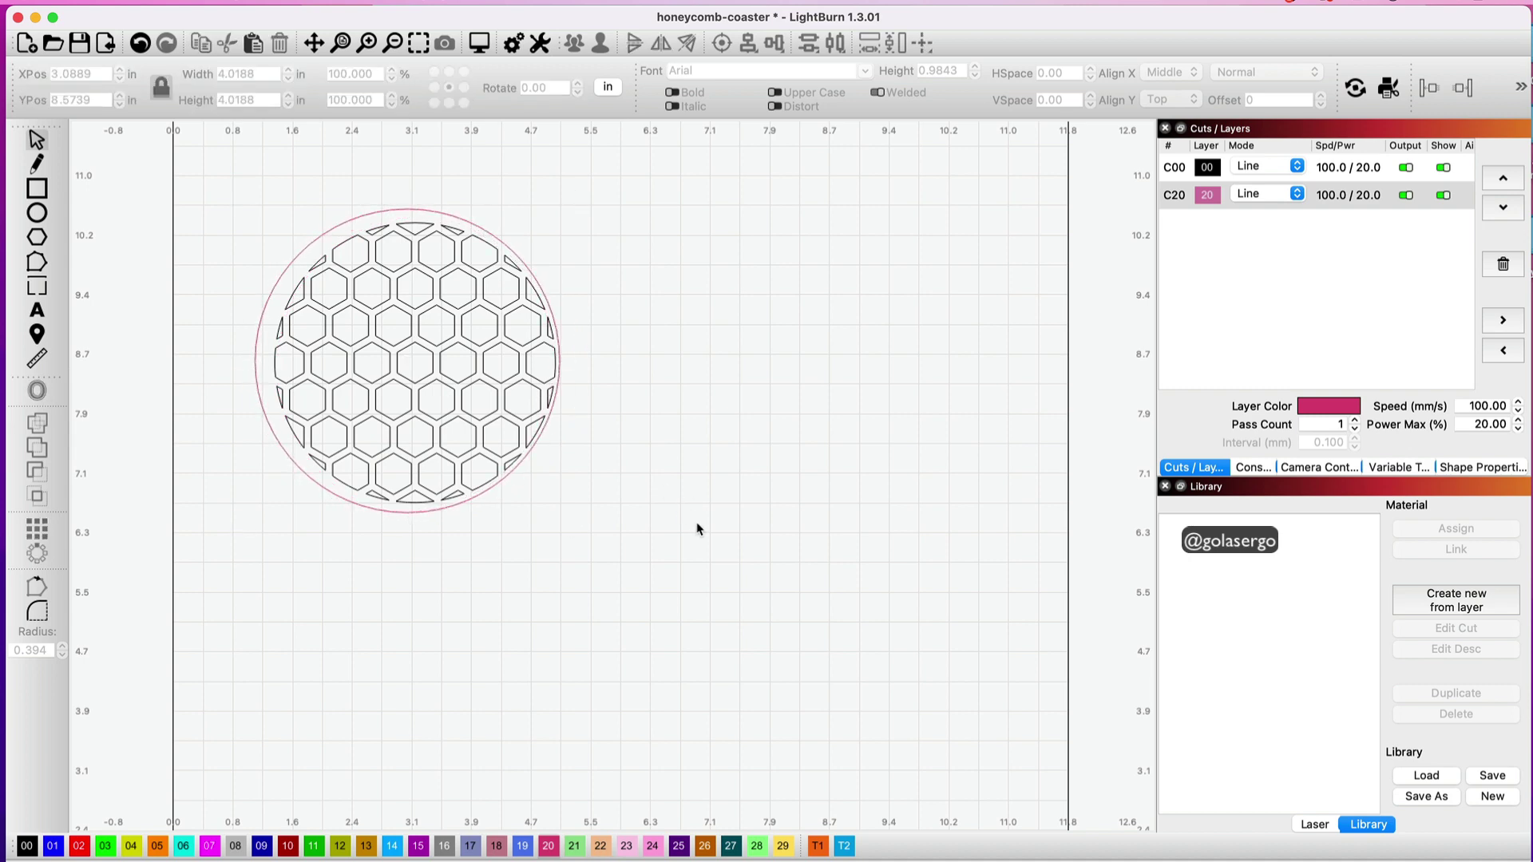
drag(698, 525, 217, 193)
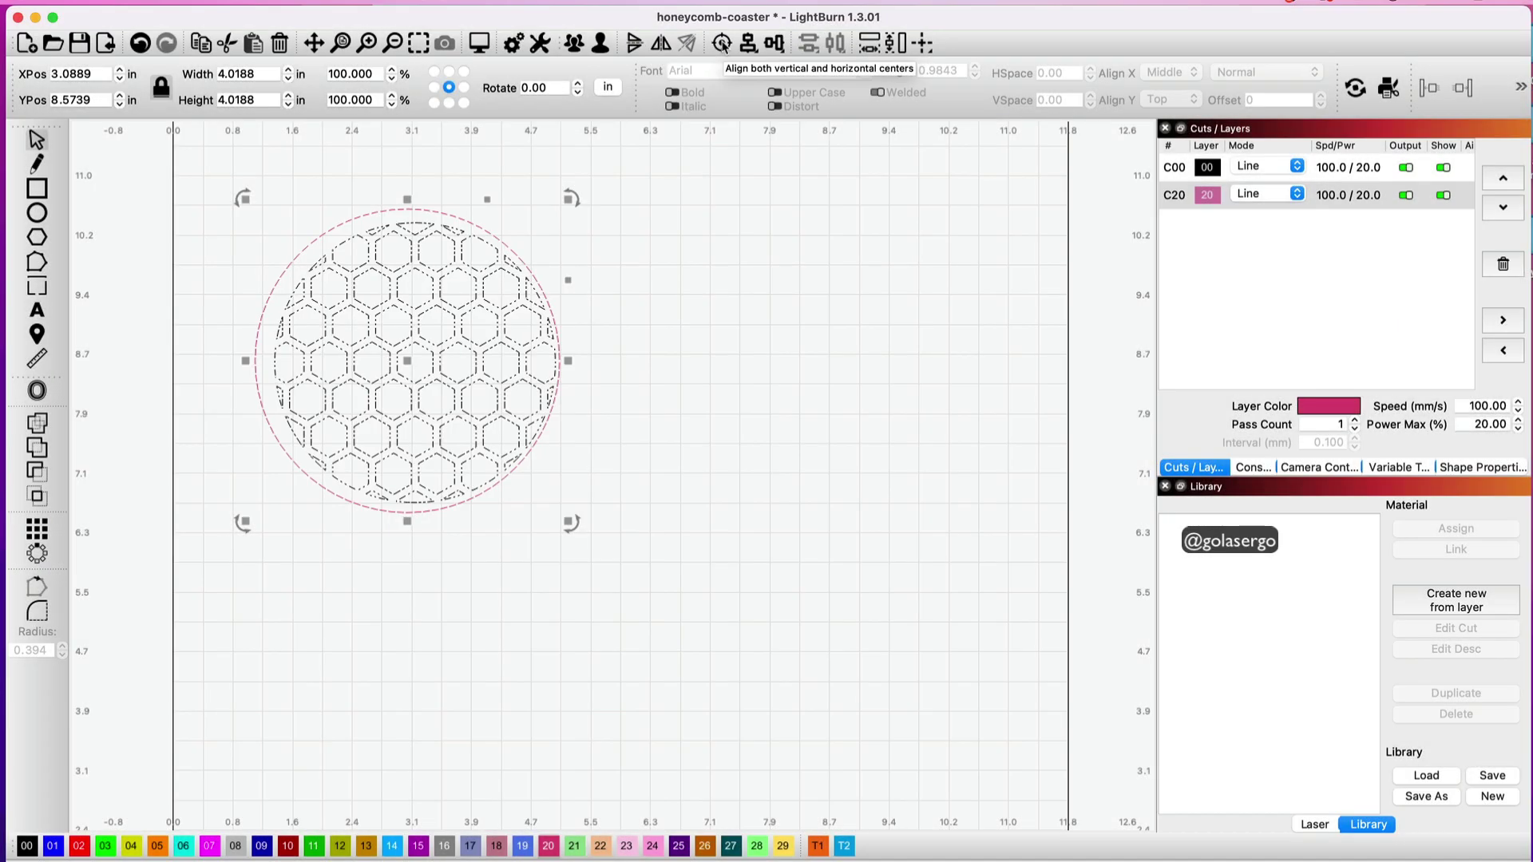
click(721, 44)
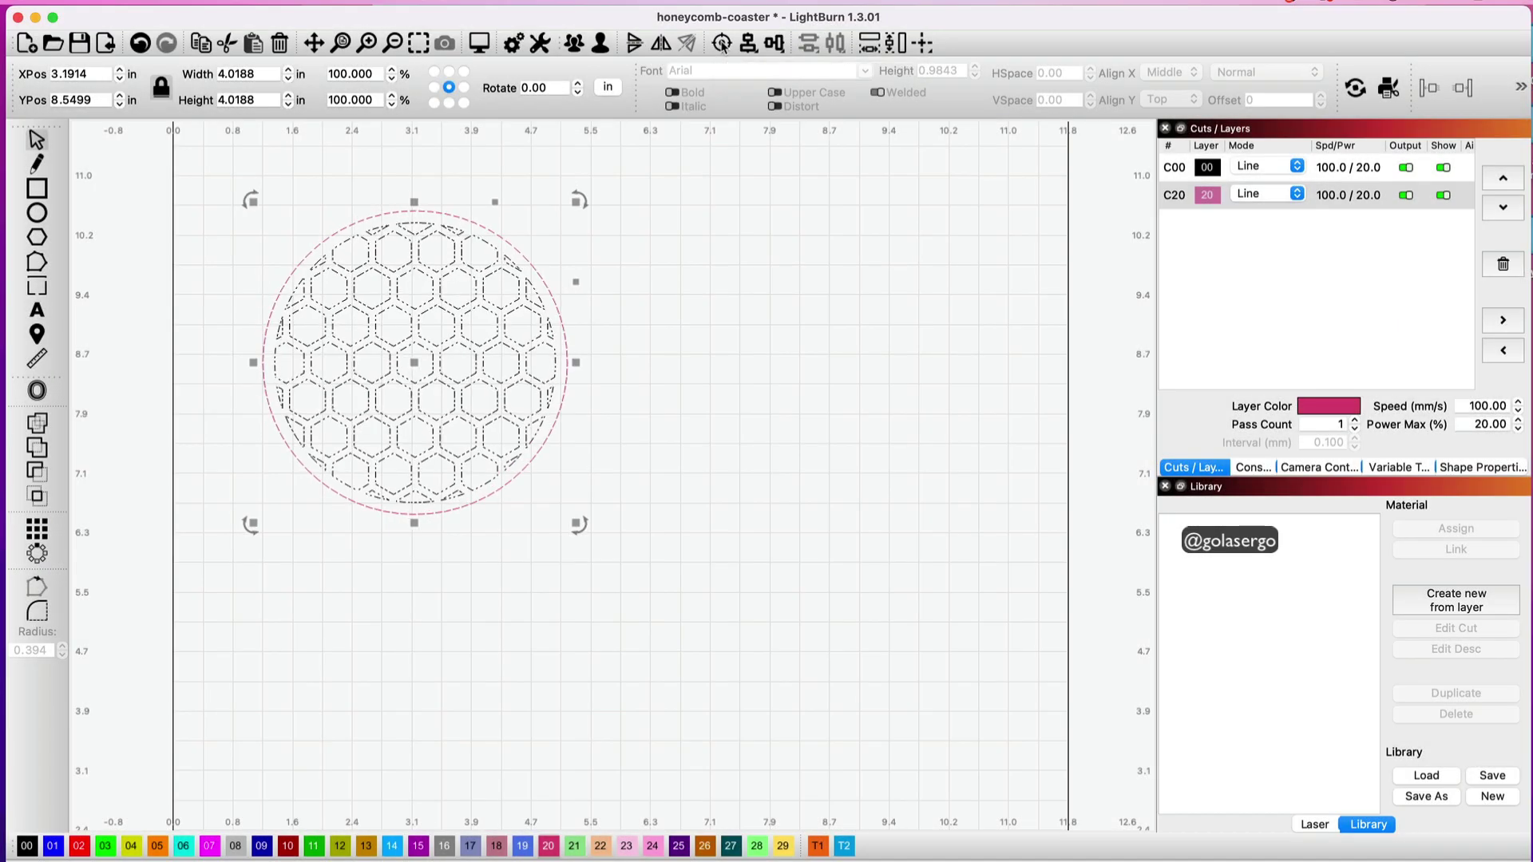
click(644, 284)
Assign the outer circle to the black layer 00, the same layer as the honeycomb cutouts
click(546, 285)
click(546, 286)
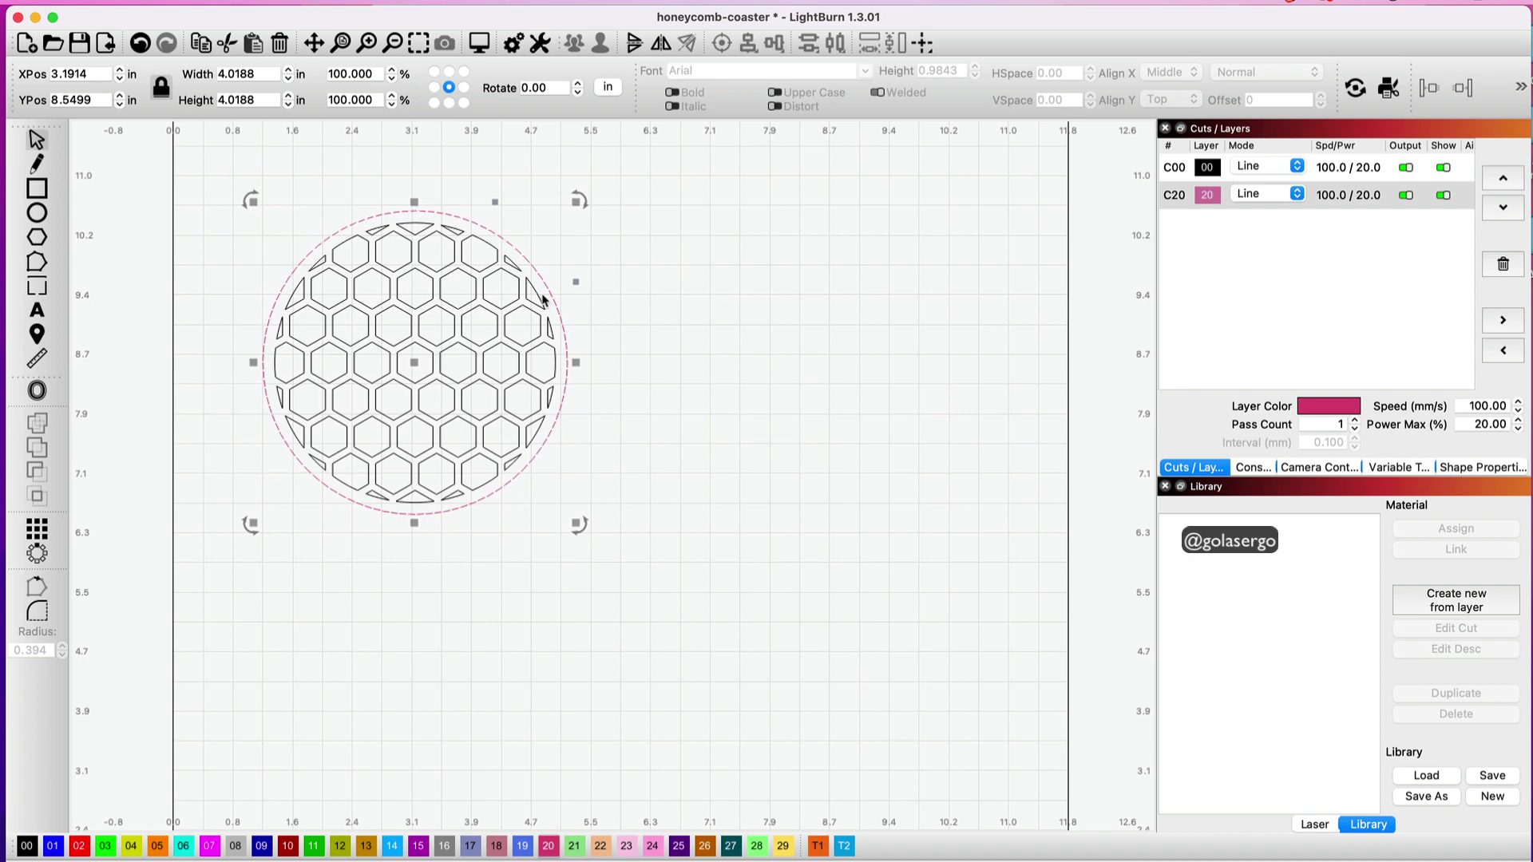
scroll(226, 597, down, 1)
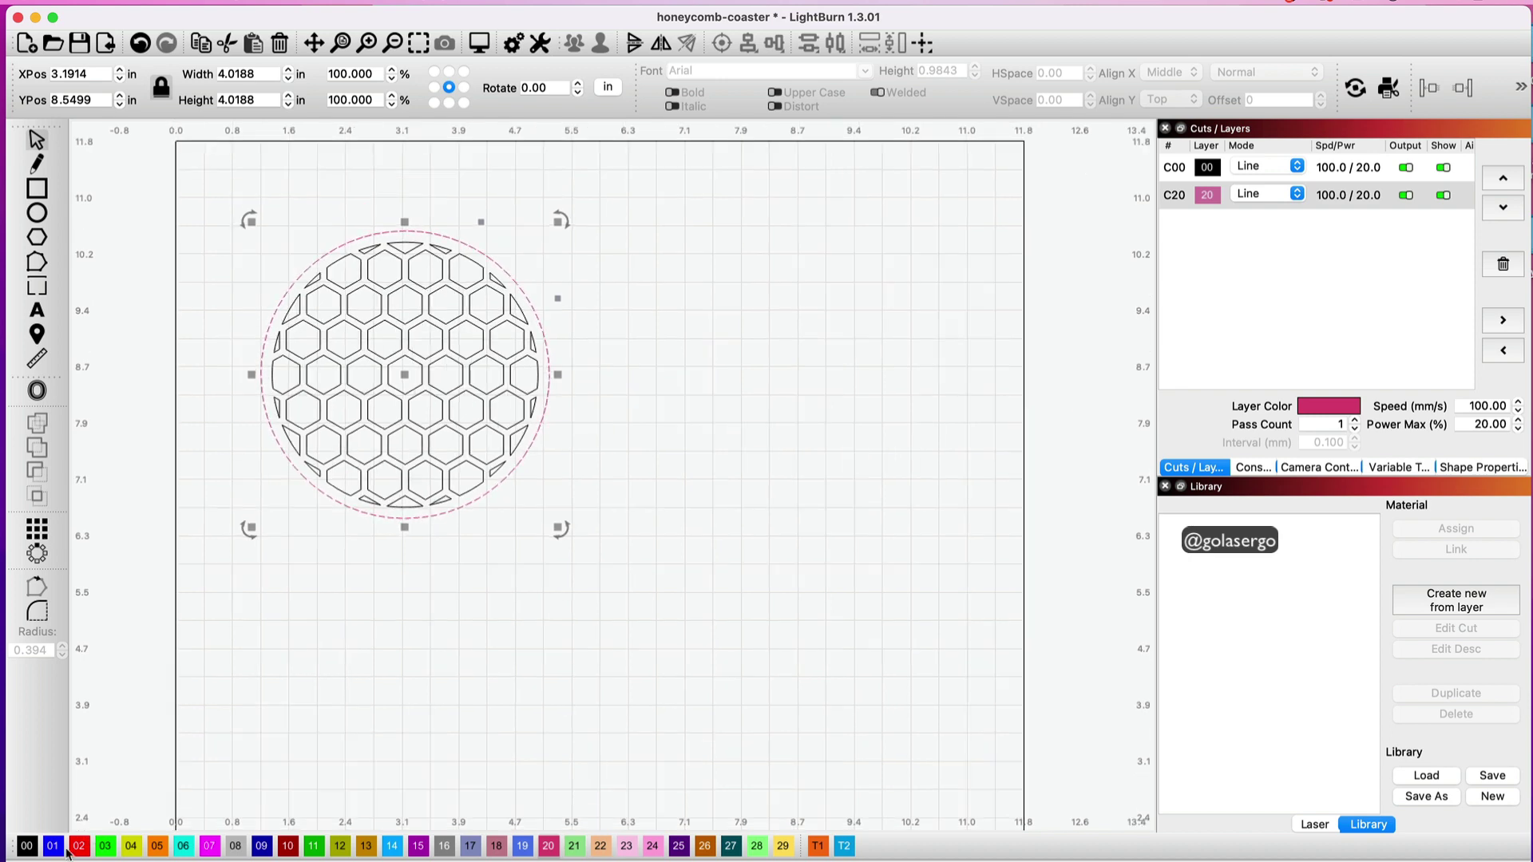
click(24, 845)
click(594, 591)
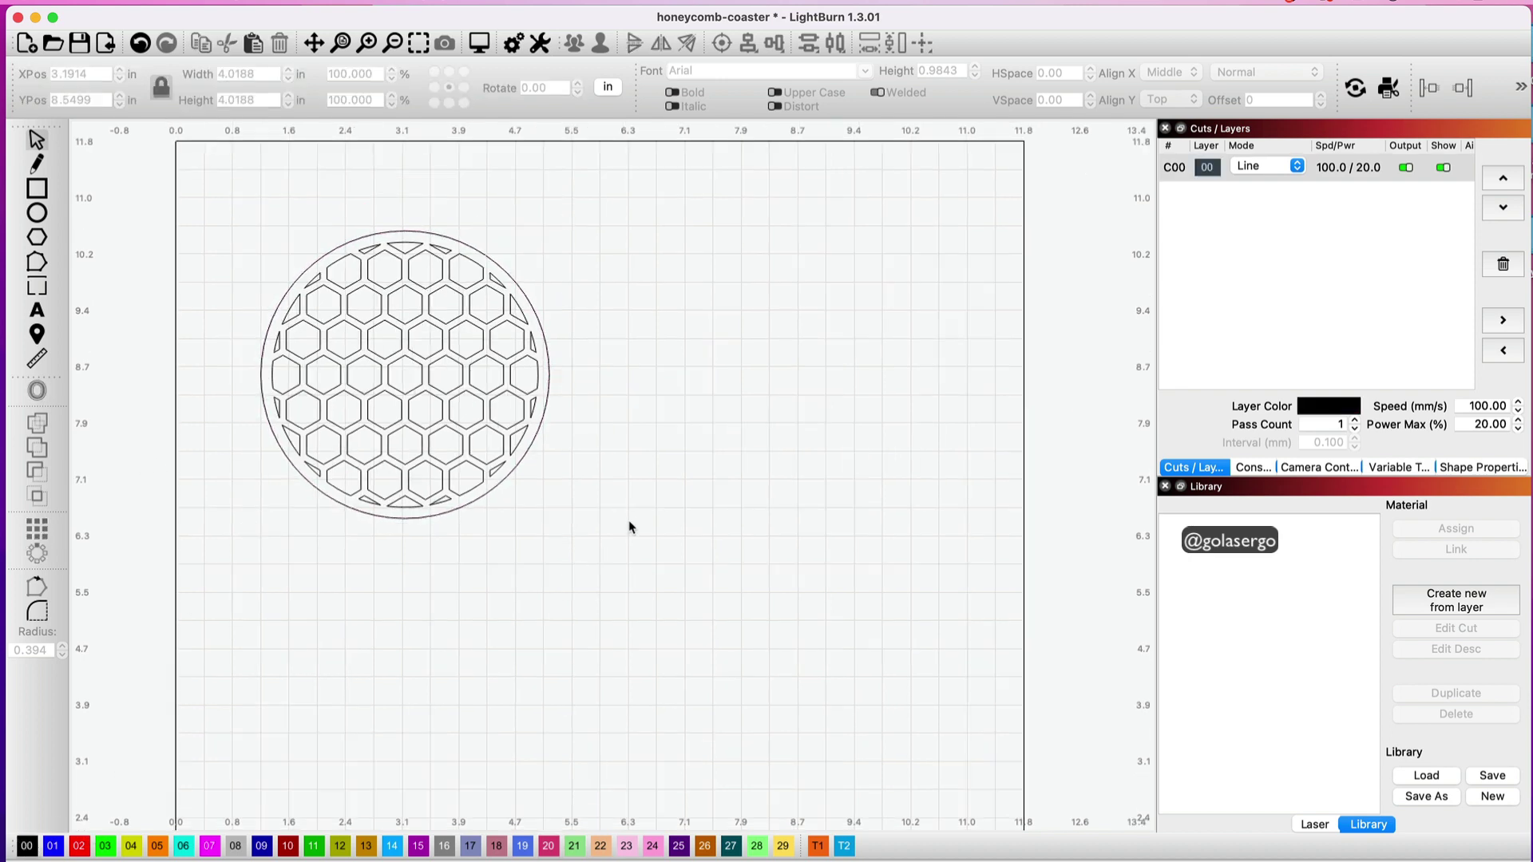
Group the outer circle and the honeycomb cutouts into a single coaster object
drag(662, 520, 168, 195)
right_click(405, 375)
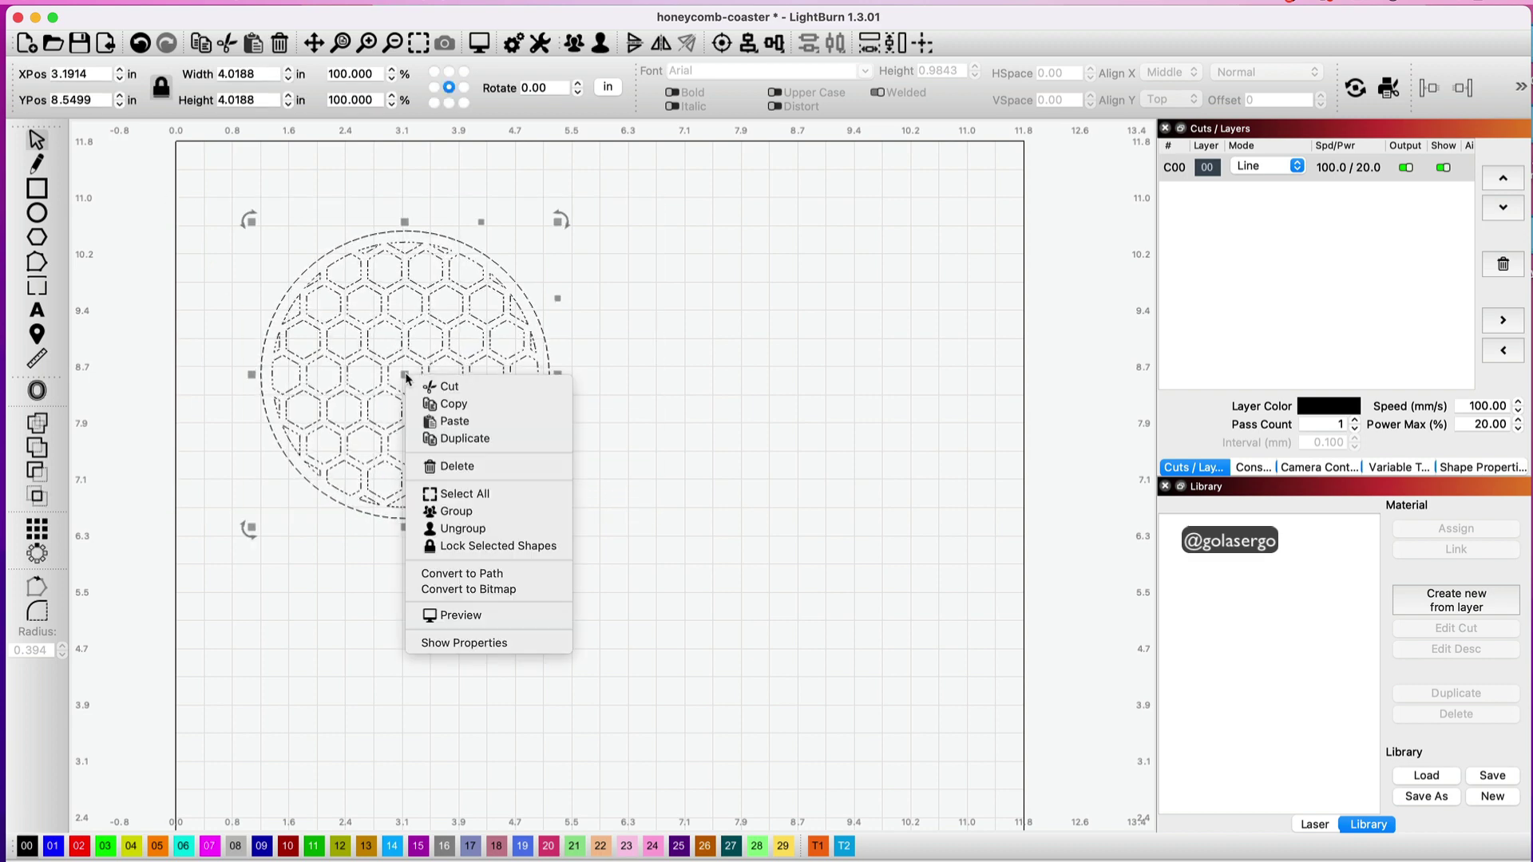
click(450, 513)
click(548, 523)
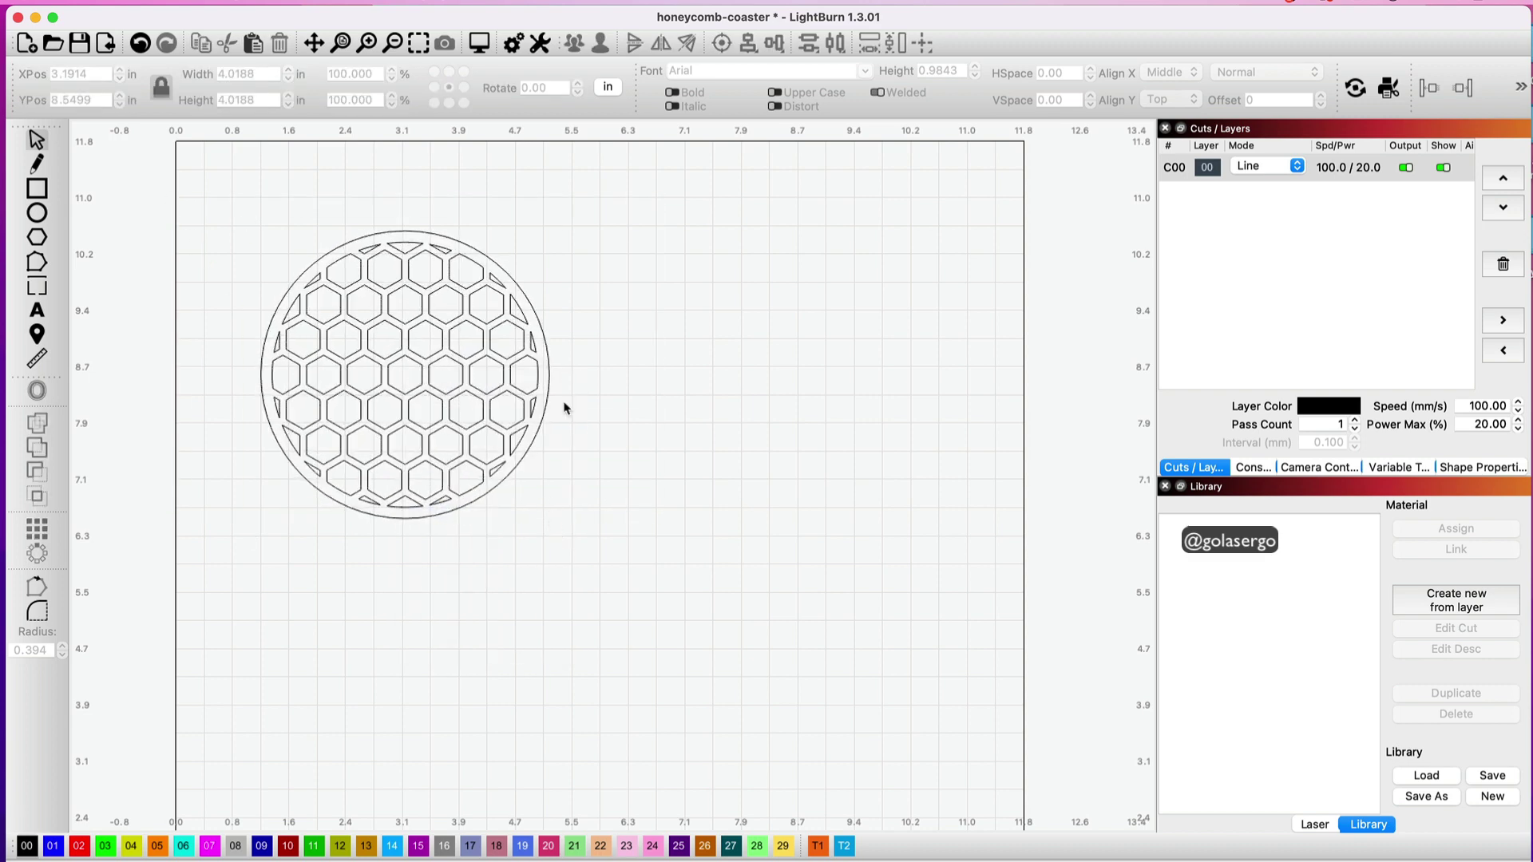